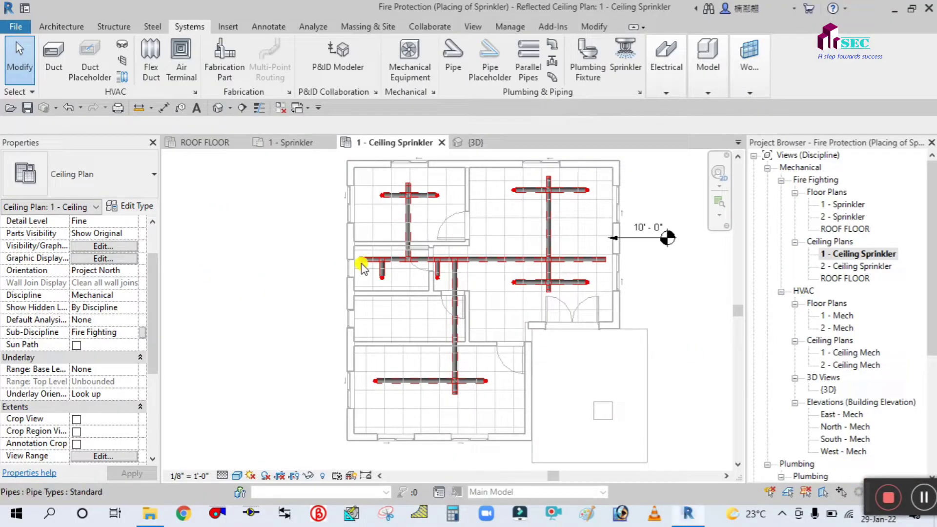
Step: Draw a section line horizontally across the ceiling plan's sprinkler pipe layout
middle_click_drag(666, 324, 629, 314)
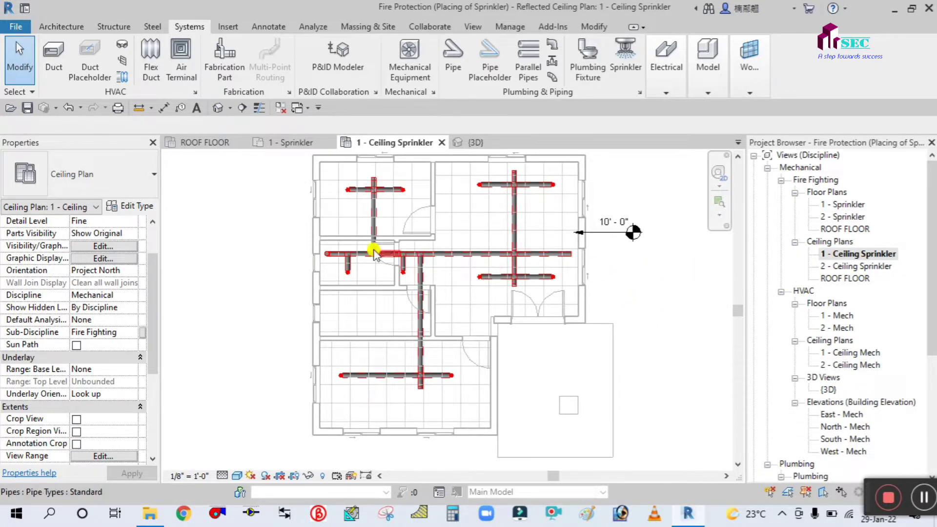
middle_click_drag(273, 292, 282, 310)
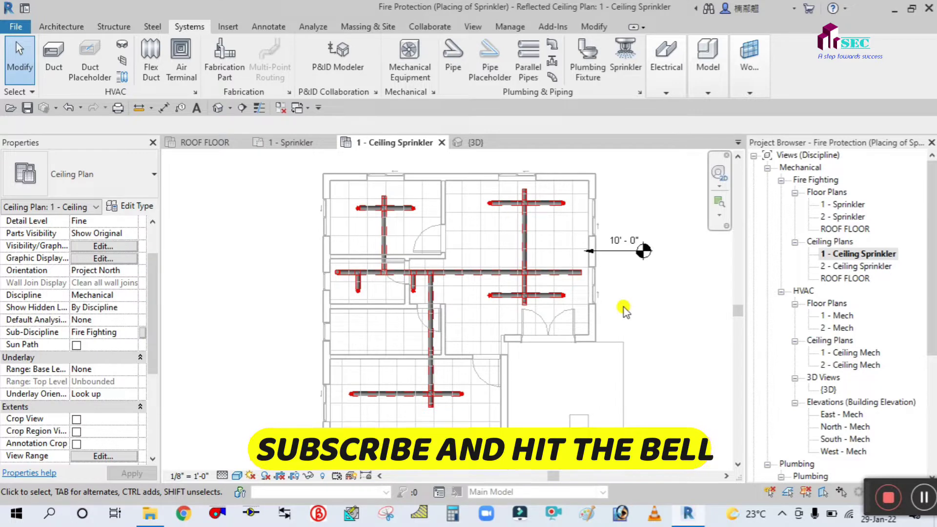
scroll(626, 311, "down", 1)
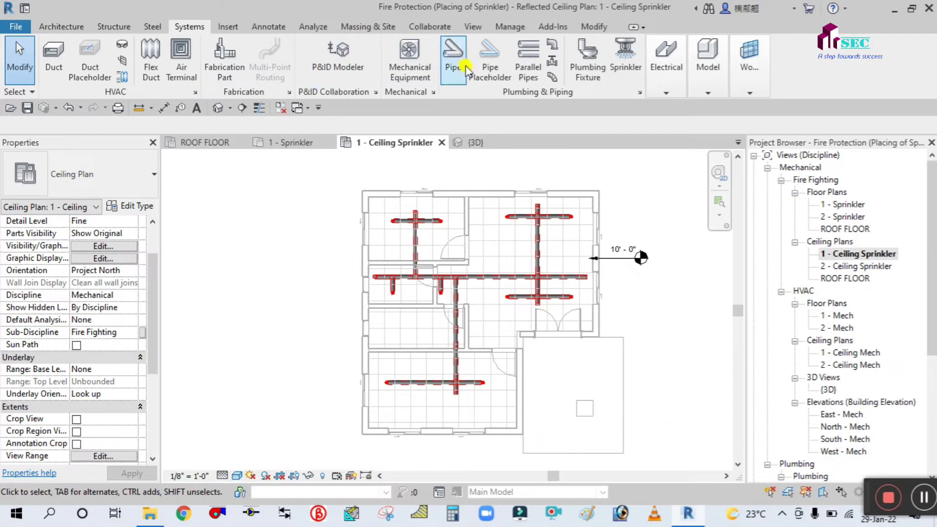
left_click(473, 27)
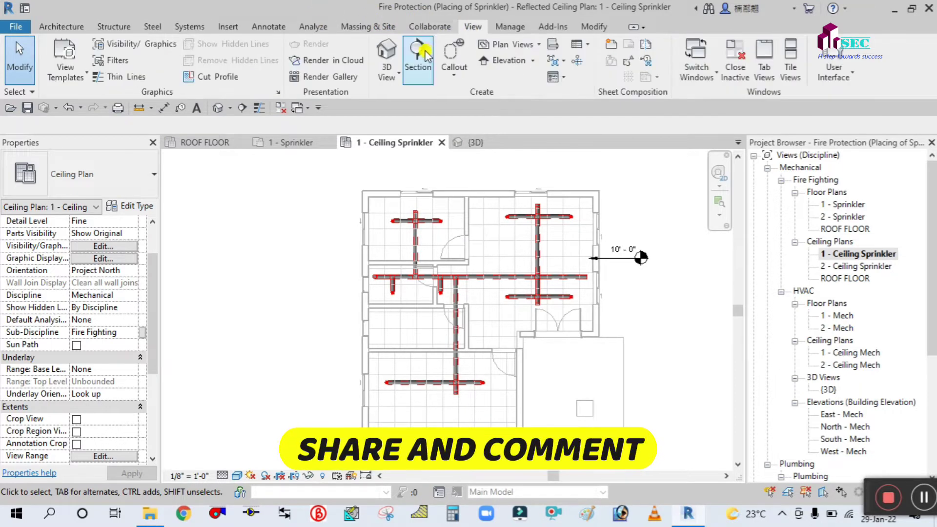
left_click(416, 72)
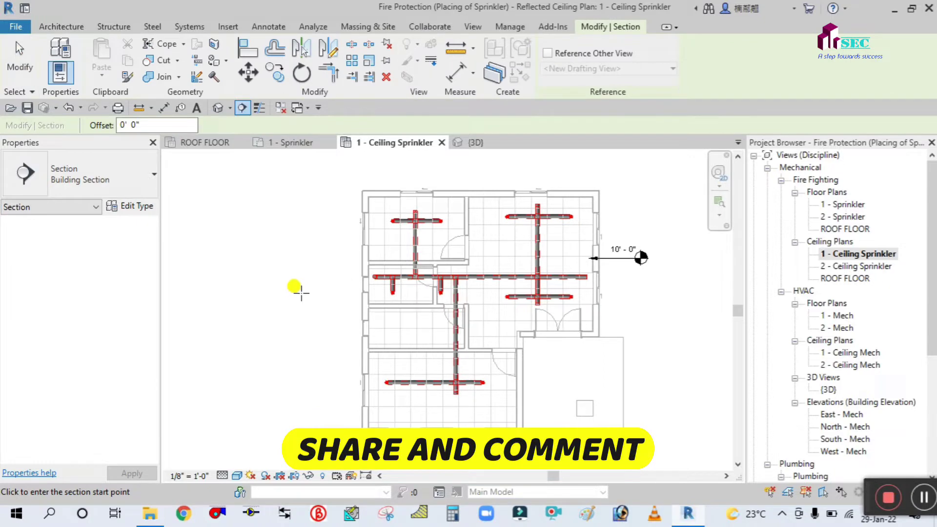
left_click(298, 291)
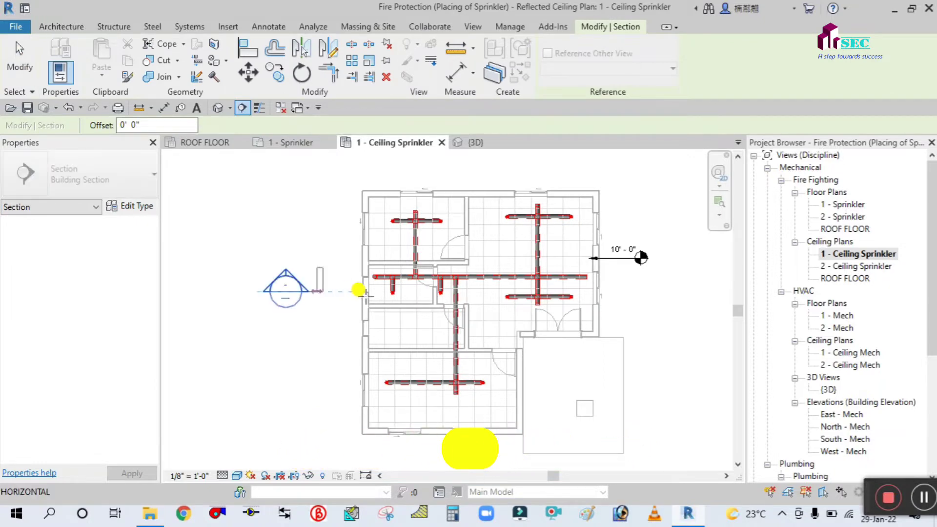
left_click(639, 291)
Step: Shorten the new section's view depth and open Section 1
left_click_drag(474, 175, 465, 229)
key("Escape")
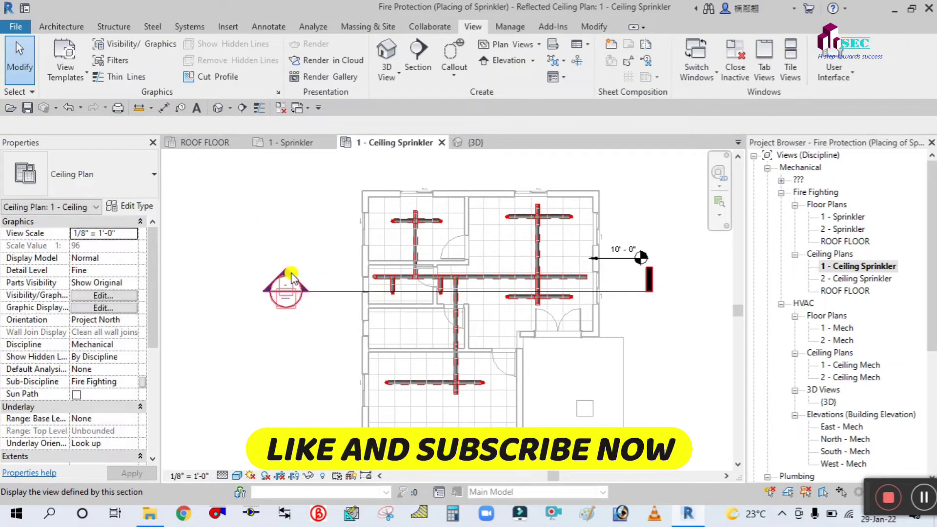
right_click(291, 278)
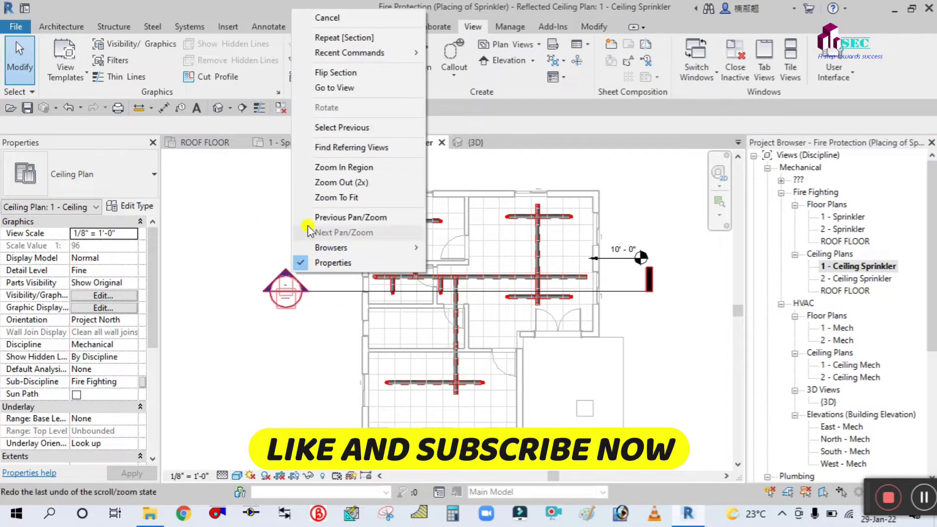
left_click(323, 89)
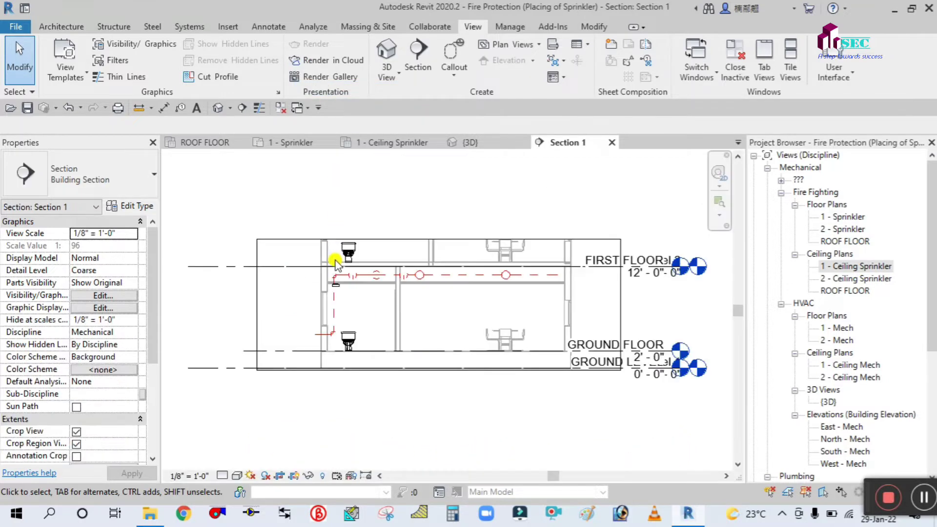
Step: Set Section 1 to Fine detail level and Shaded visual style
scroll(353, 284, "up", 2)
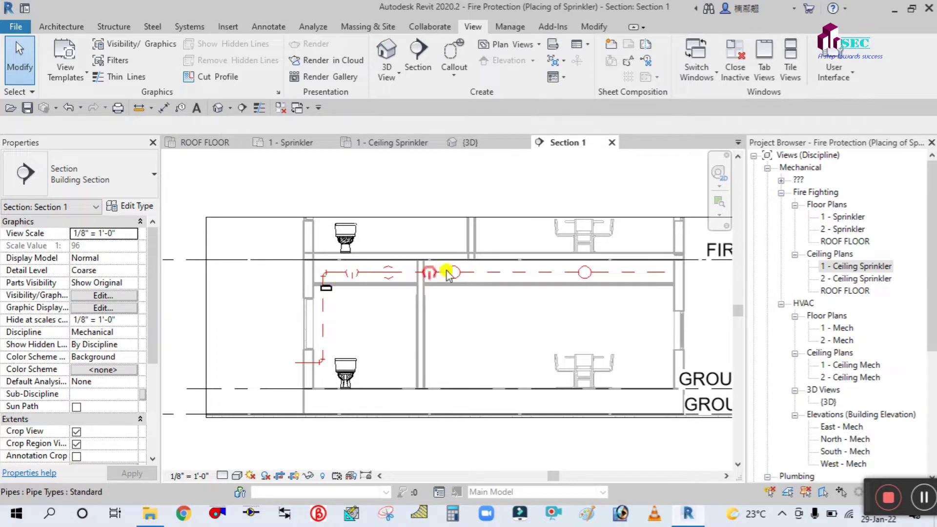
left_click(223, 477)
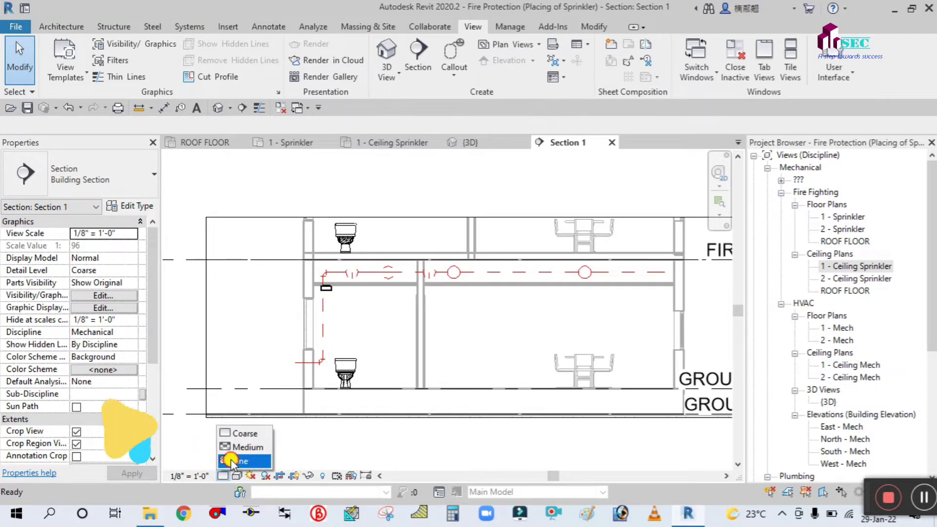
left_click(235, 459)
left_click(237, 476)
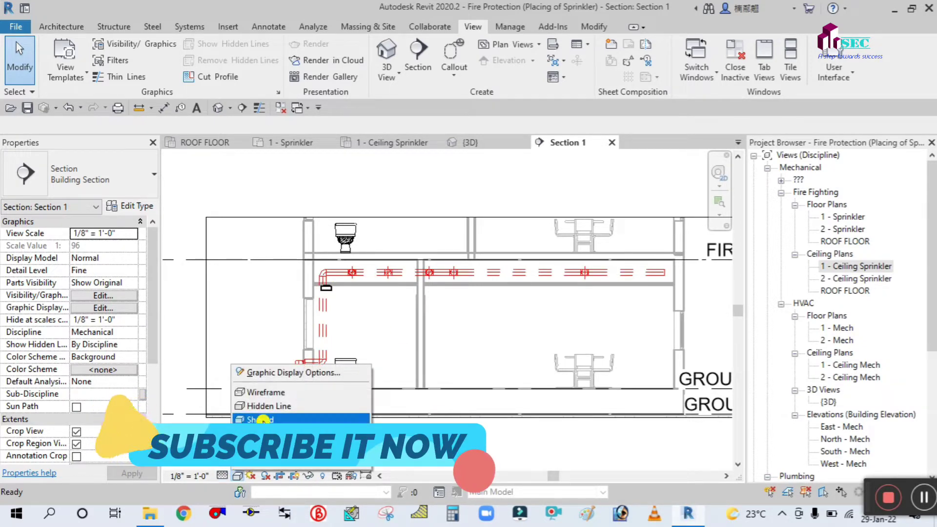
left_click(260, 419)
Step: Raise the crop region's top edge so the section reaches the Roof Floor level
scroll(247, 335, "up", 3)
middle_click_drag(247, 335, 274, 314)
scroll(276, 314, "down", 1)
scroll(276, 314, "down", 2)
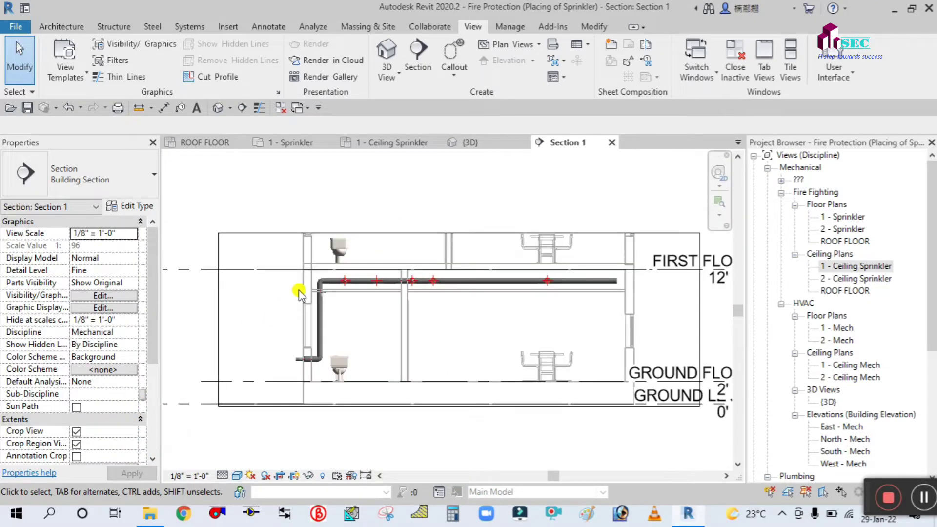
scroll(376, 293, "up", 3)
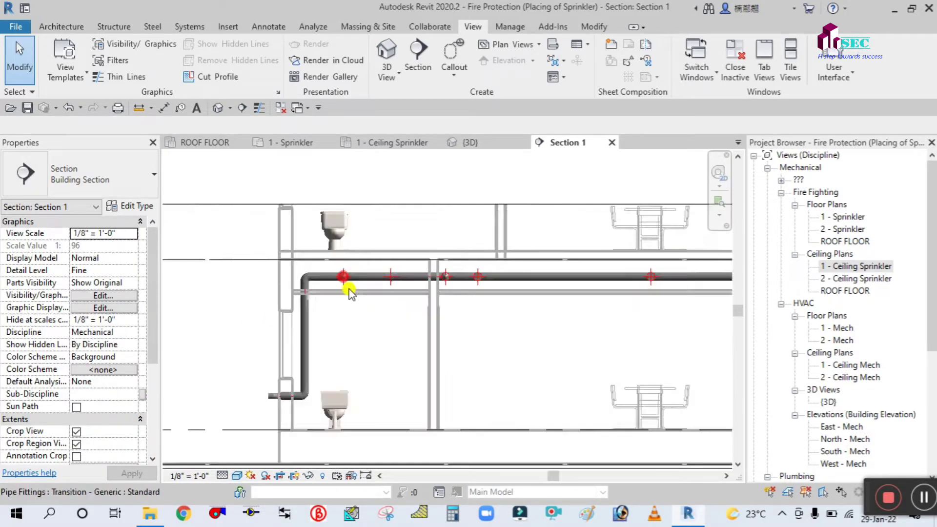
scroll(310, 326, "down", 2)
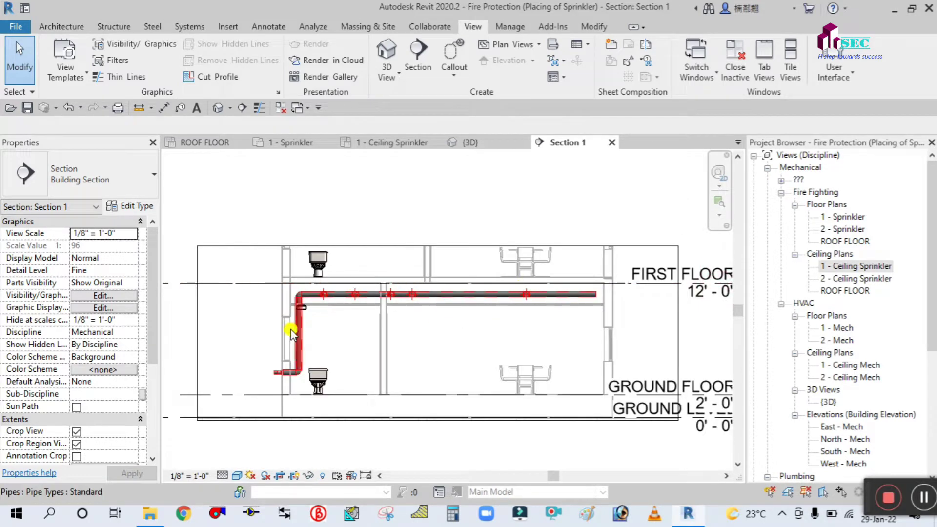
scroll(391, 200, "down", 2)
middle_click_drag(341, 184, 341, 241)
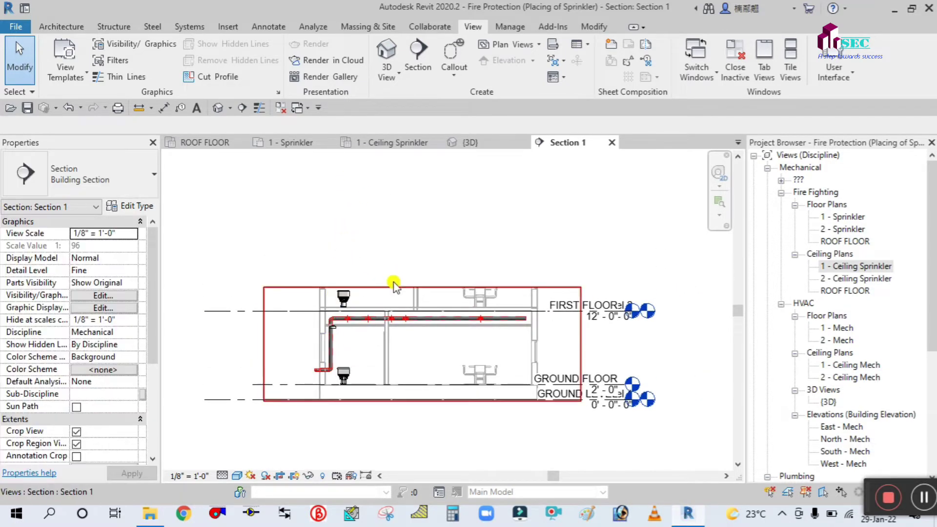
left_click(415, 287)
left_click_drag(419, 282, 420, 191)
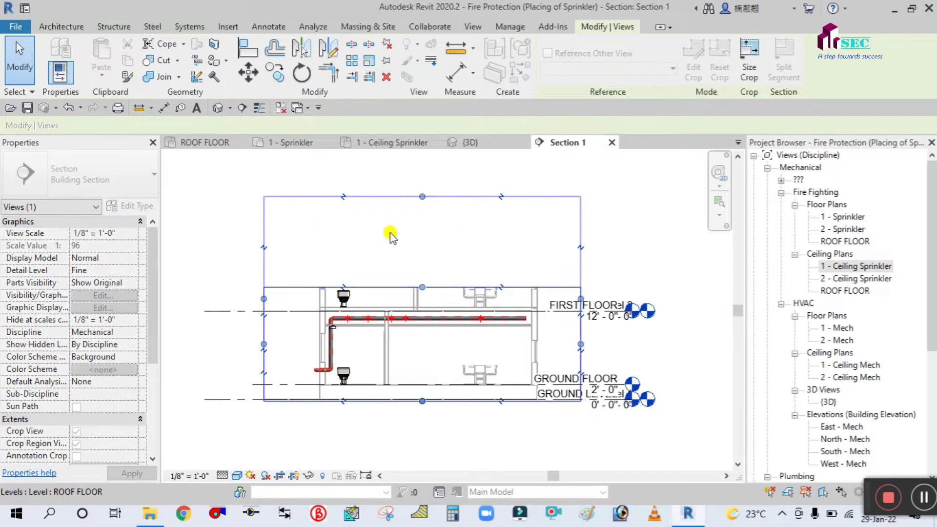
Step: Select the riser's top 6" elbow so it can be turned into a tee
scroll(318, 278, "up", 2)
scroll(301, 352, "up", 2)
scroll(380, 282, "up", 2)
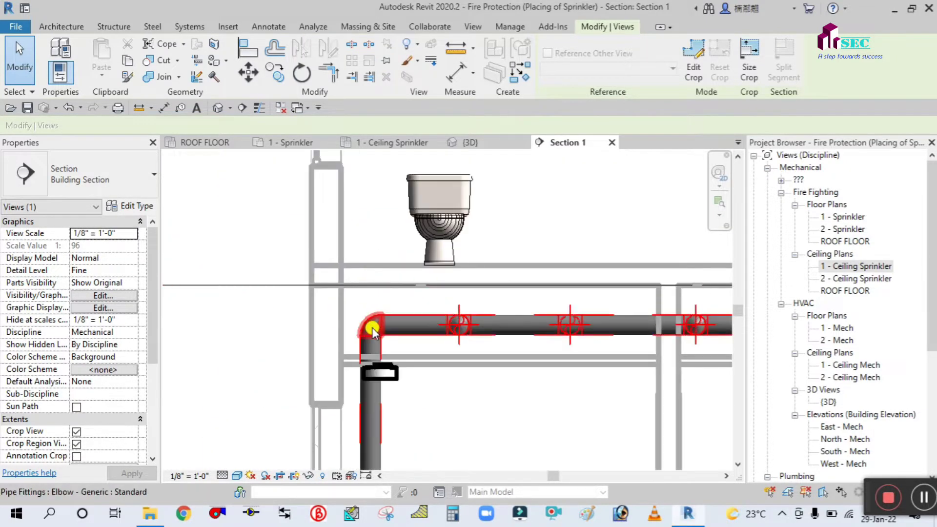
left_click(372, 326)
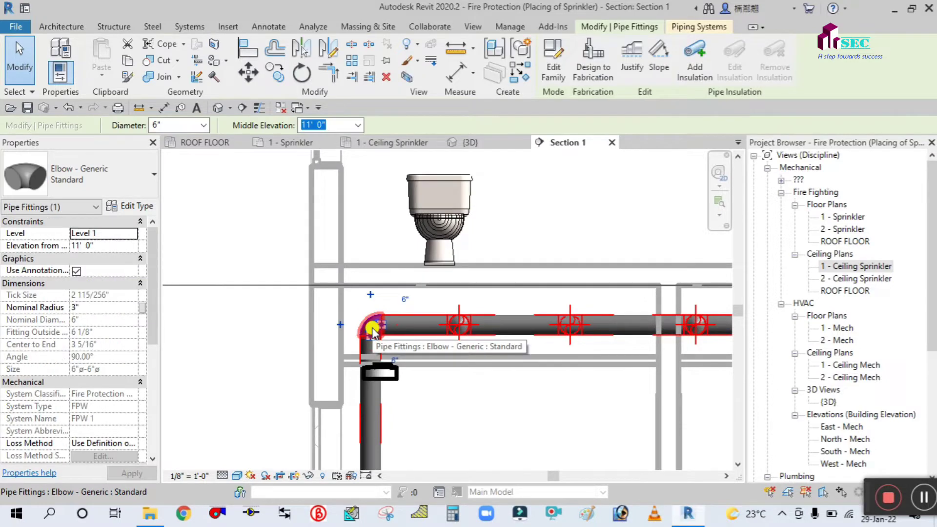
key("Escape")
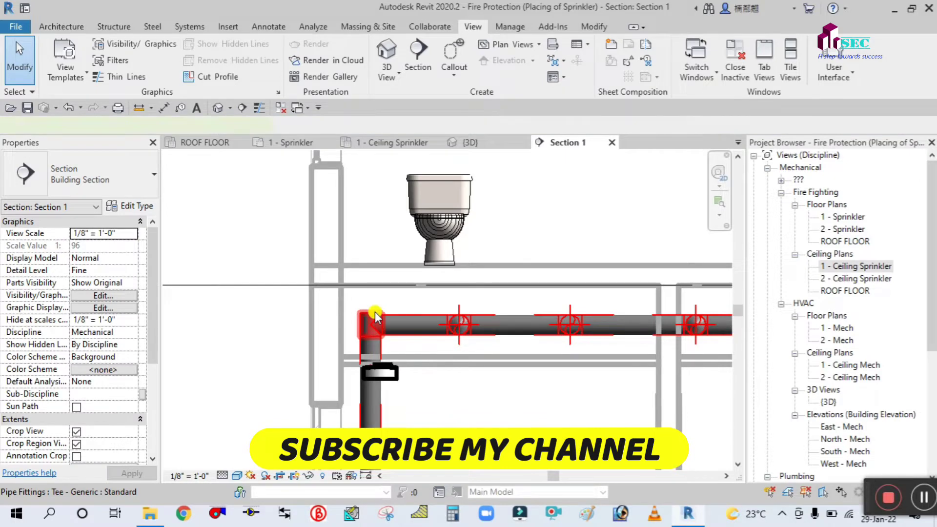
Step: Draw a vertical 6" pipe up from the riser tee with the PI command
left_click(376, 319)
right_click(375, 318)
key("Escape")
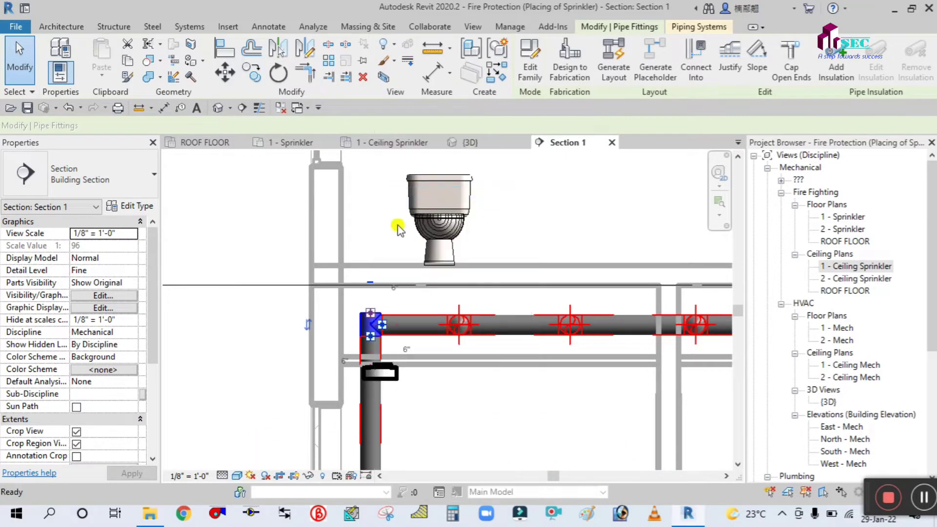
key("p")
key("i")
scroll(369, 266, "down", 2)
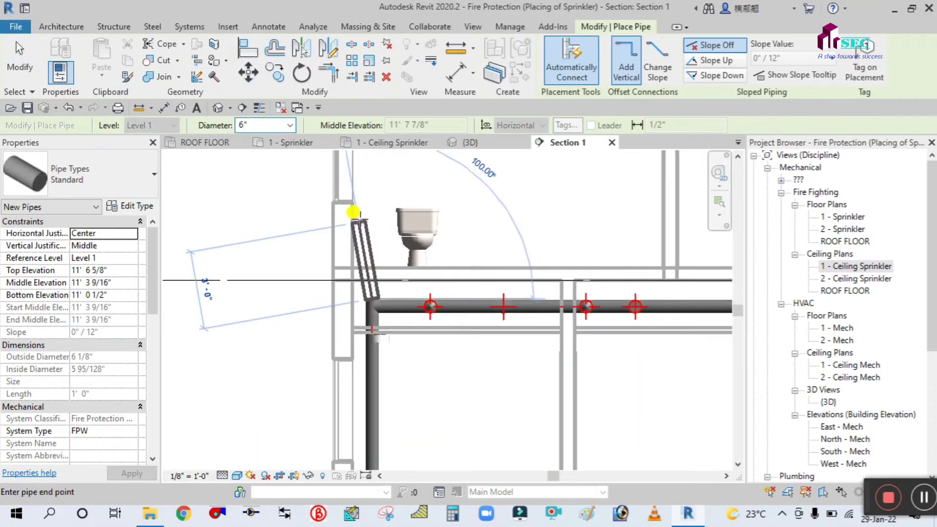
middle_click_drag(366, 246, 360, 310)
scroll(356, 283, "down", 2)
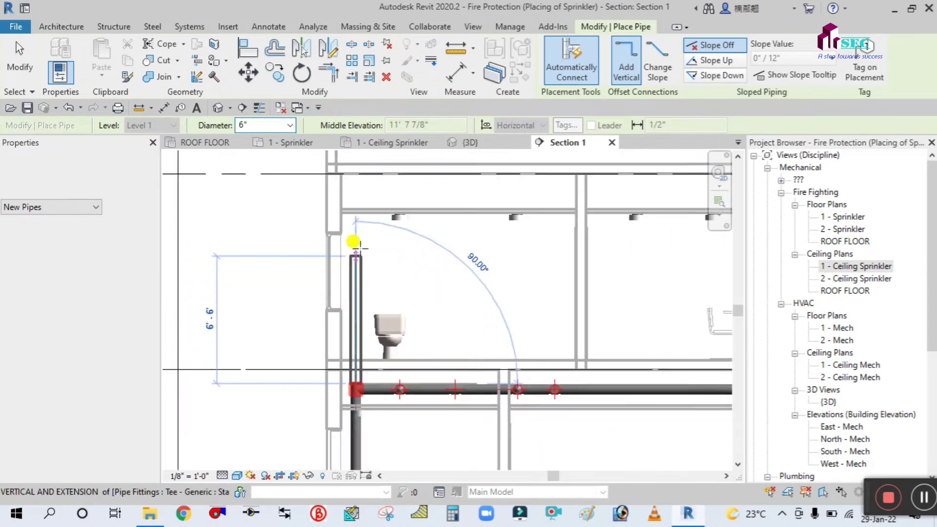
scroll(364, 196, "up", 2)
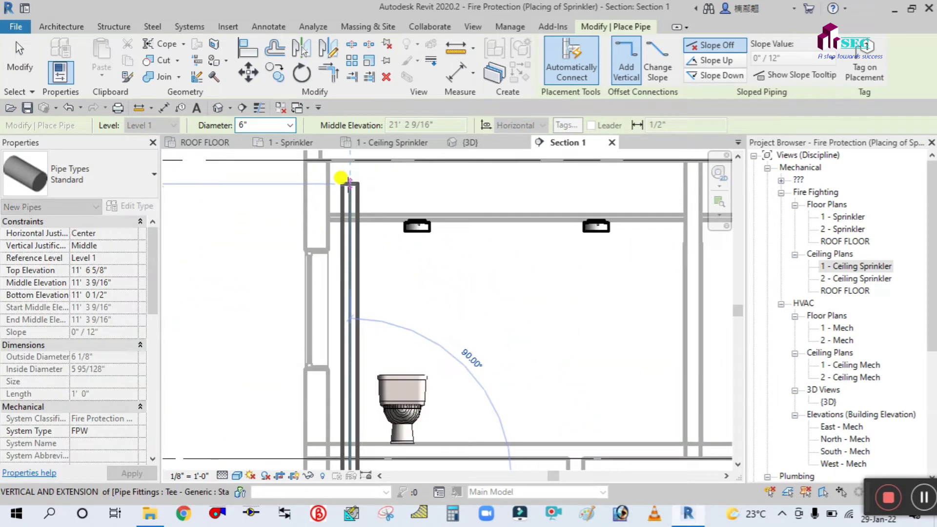
scroll(343, 183, "down", 1)
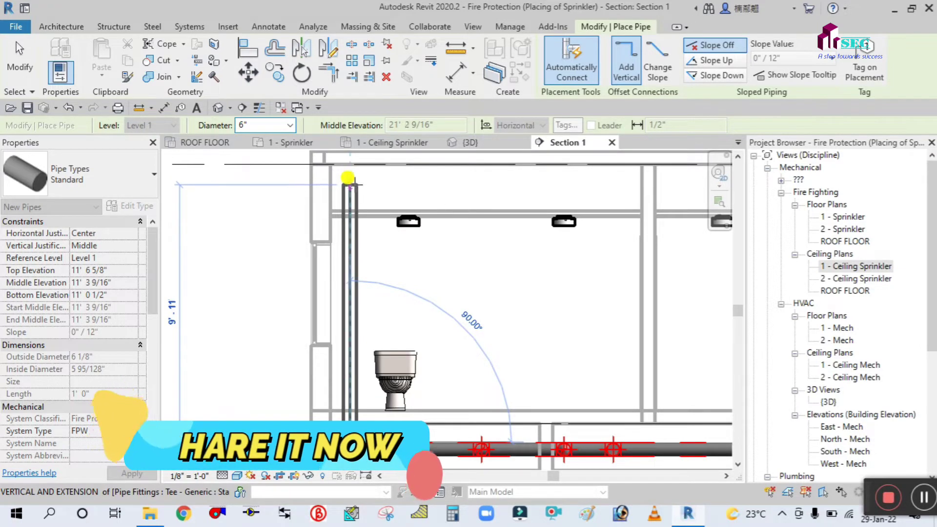
scroll(348, 177, "down", 1)
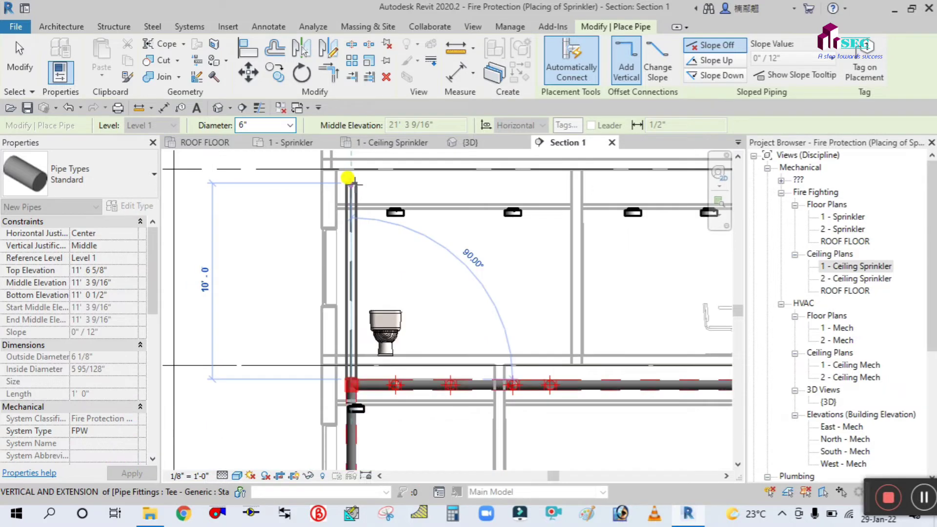
left_click(381, 187)
Step: Finish the 6" horizontal run at 20' 9 9/16", then open the 2 - Ceiling Sprinkler plan
scroll(388, 185, "down", 2)
scroll(537, 190, "up", 2)
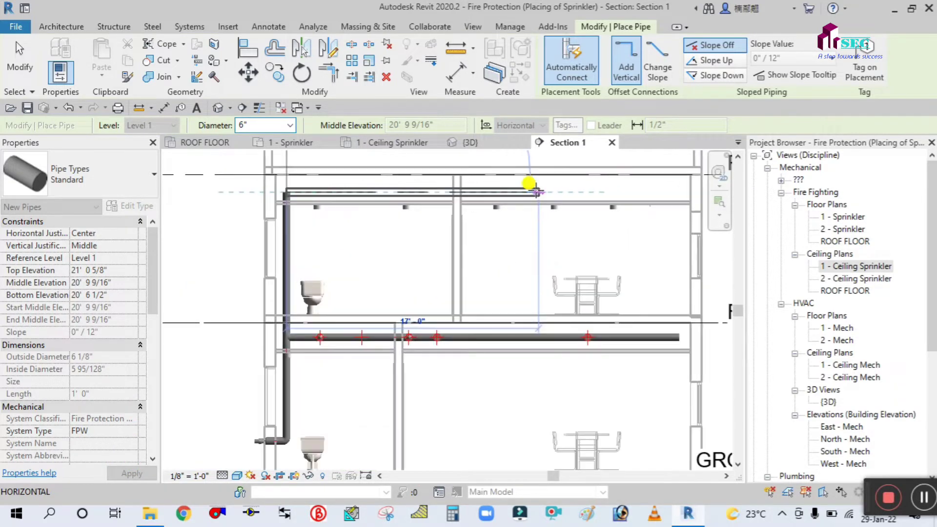
left_click(536, 191)
right_click(536, 192)
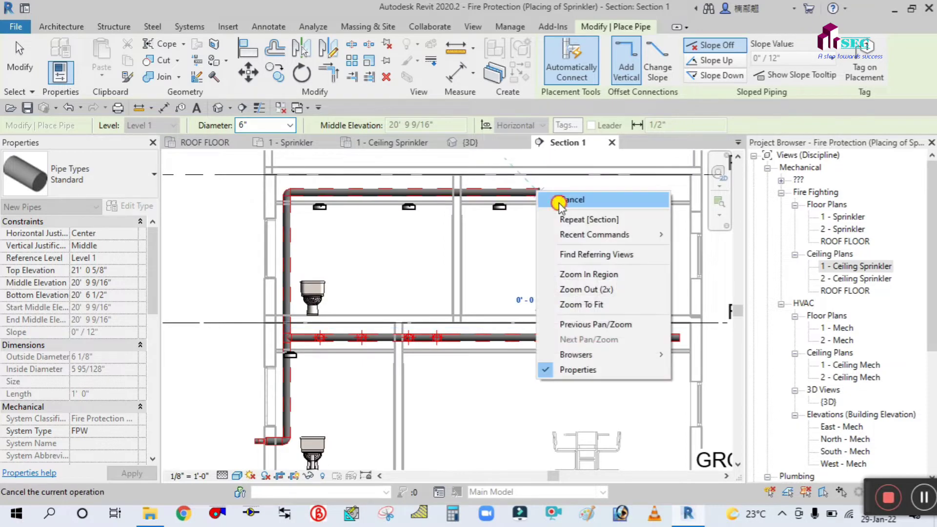
left_click(559, 195)
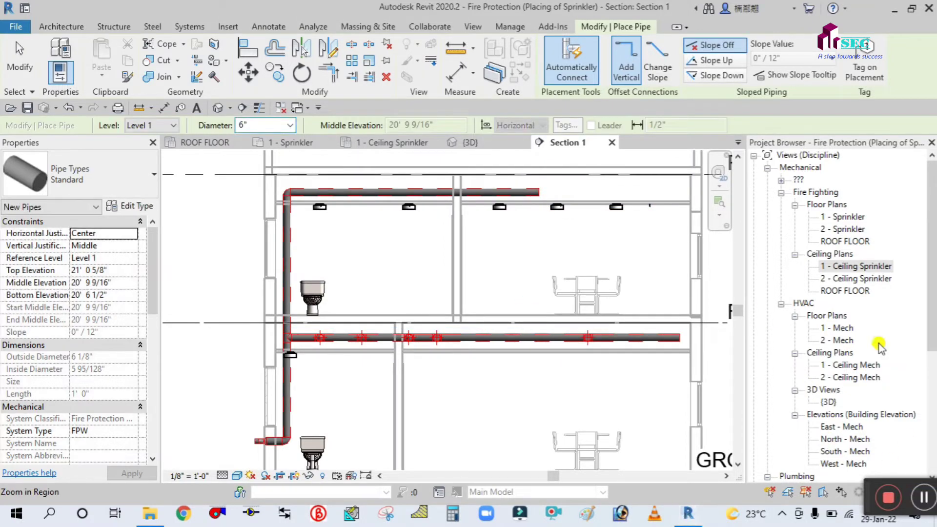
double_click(848, 279)
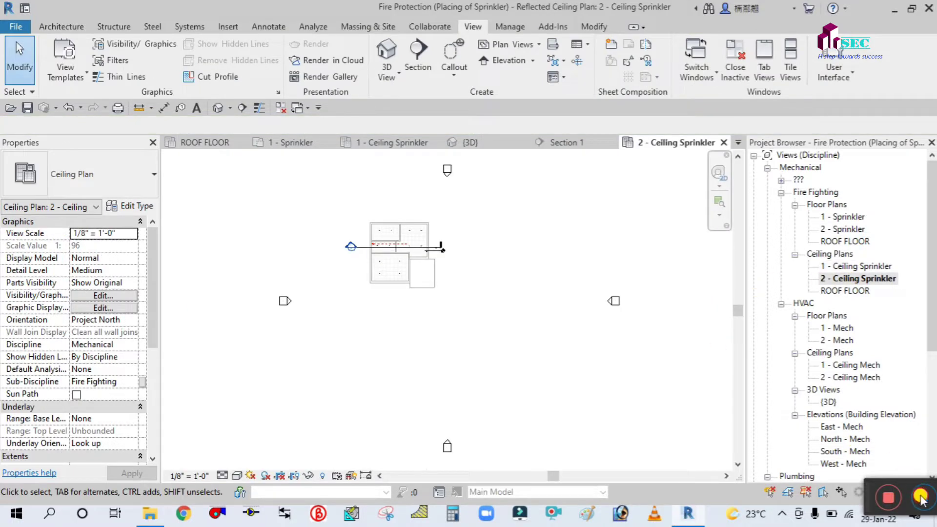
Step: Zoom the ceiling plan to fit and switch it to Shaded visual style
key("z")
key("f")
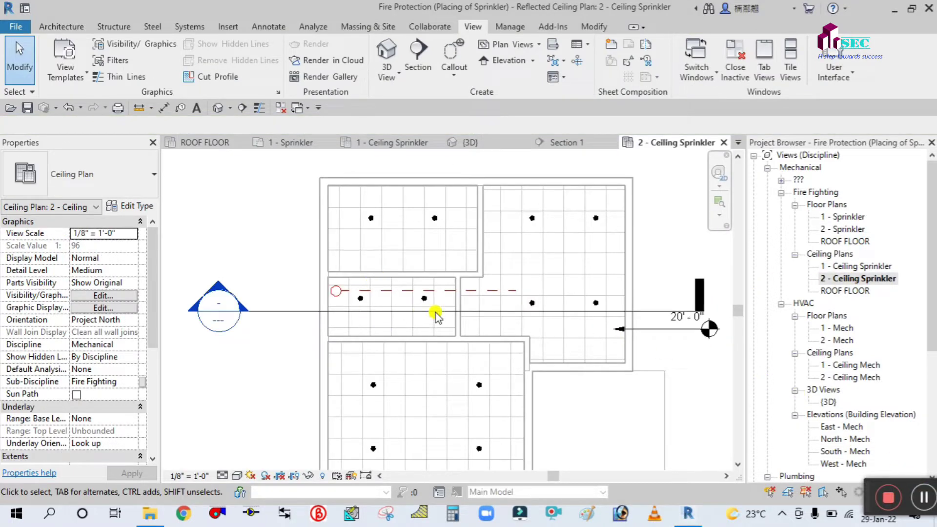
scroll(399, 315, "up", 2)
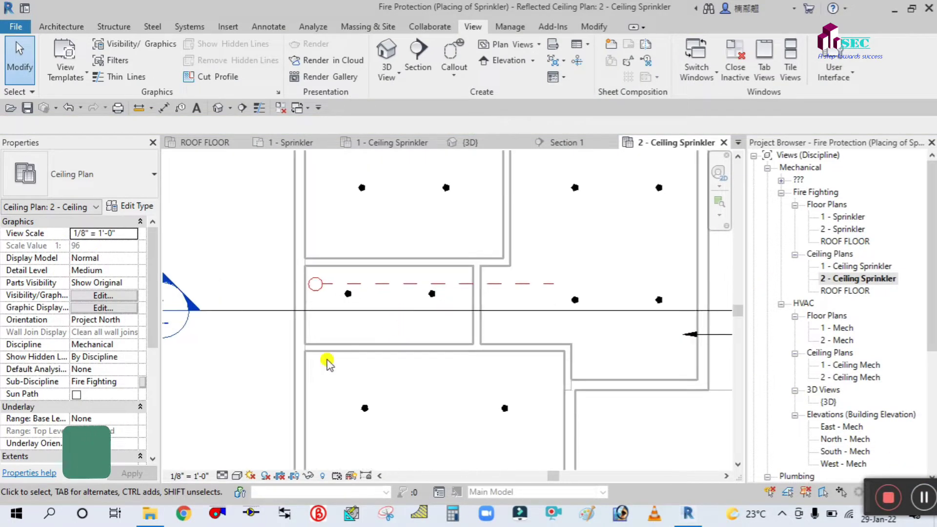
left_click(238, 475)
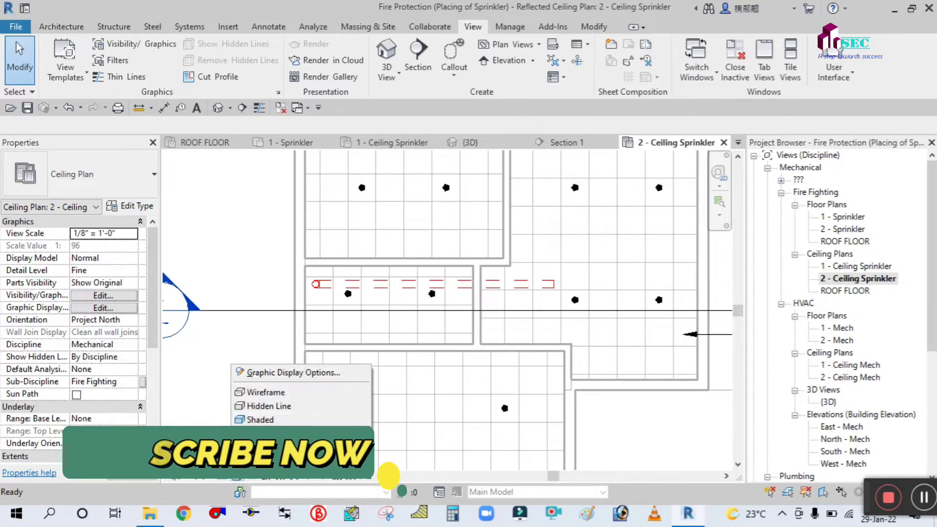
left_click(249, 418)
Step: Start drawing pipe from the existing 16' 8 11/16" pipe's open end
scroll(434, 276, "up", 1)
scroll(324, 287, "up", 1)
scroll(366, 293, "down", 5)
scroll(359, 289, "up", 3)
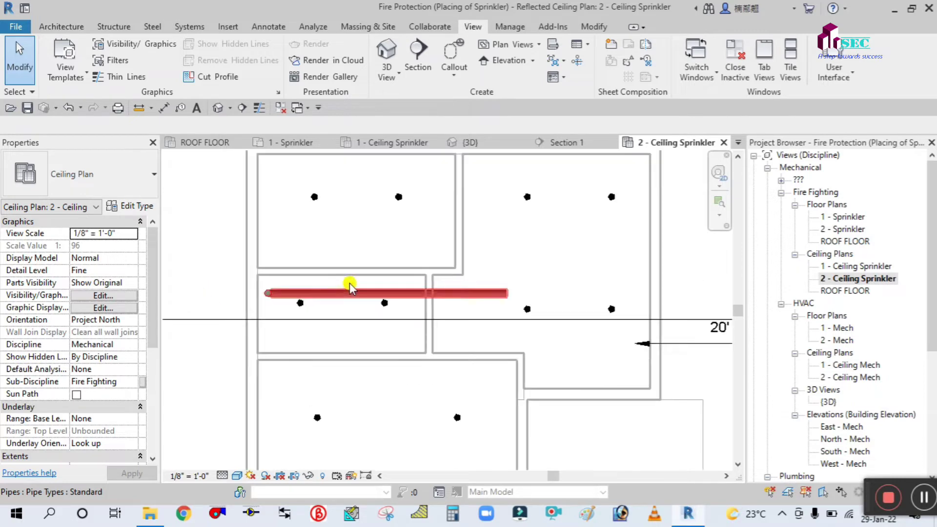
left_click(506, 295)
right_click(505, 295)
left_click(537, 193)
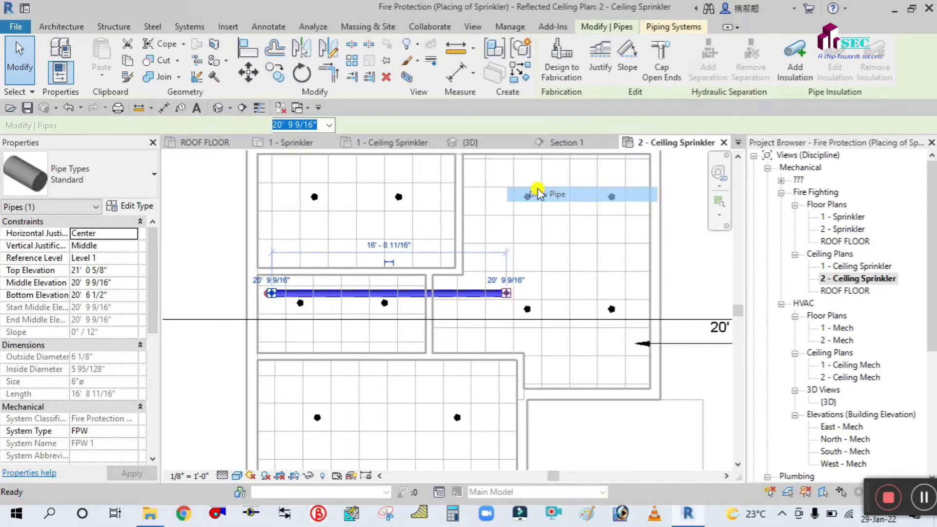
Step: End the extended main pipe toward the right-hand room
left_click(628, 293)
right_click(637, 293)
left_click(637, 296)
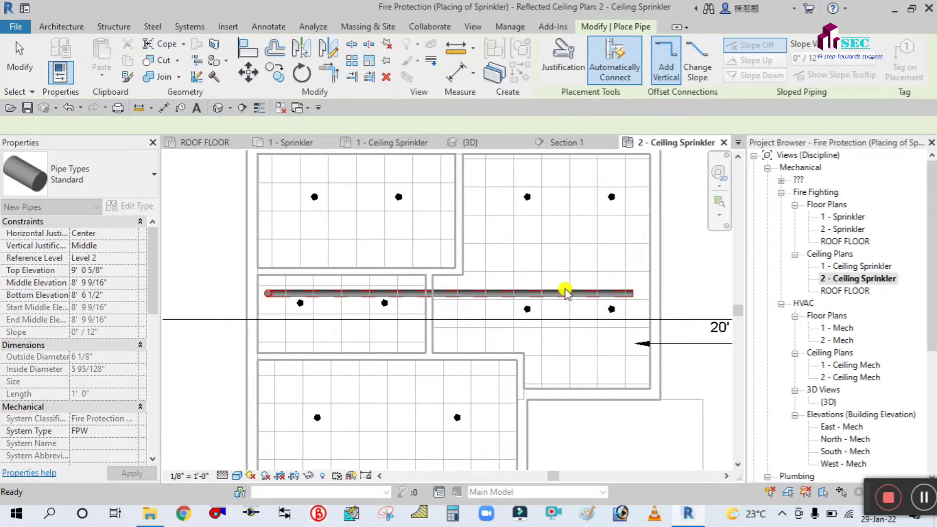
Step: Draw a 6" branch pipe from the main pipe up into the upper room
key("p")
key("i")
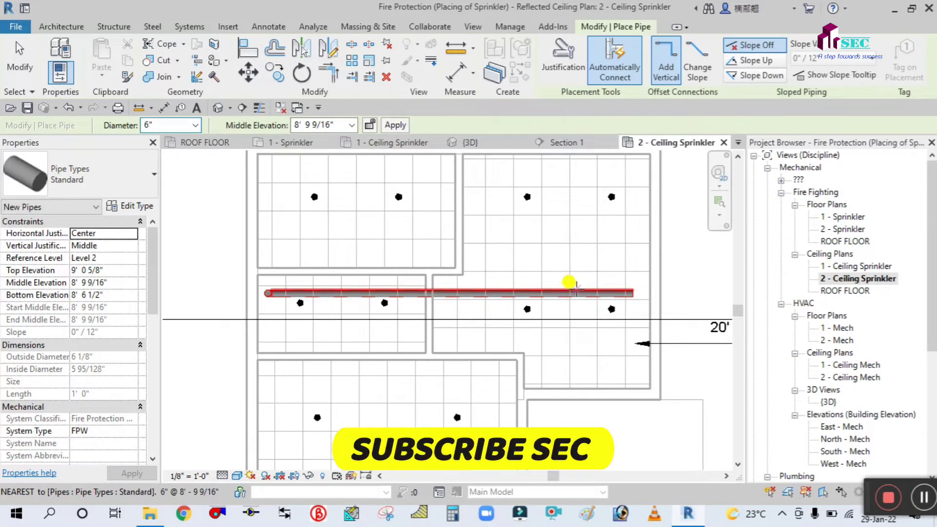
left_click(576, 288)
left_click(576, 177)
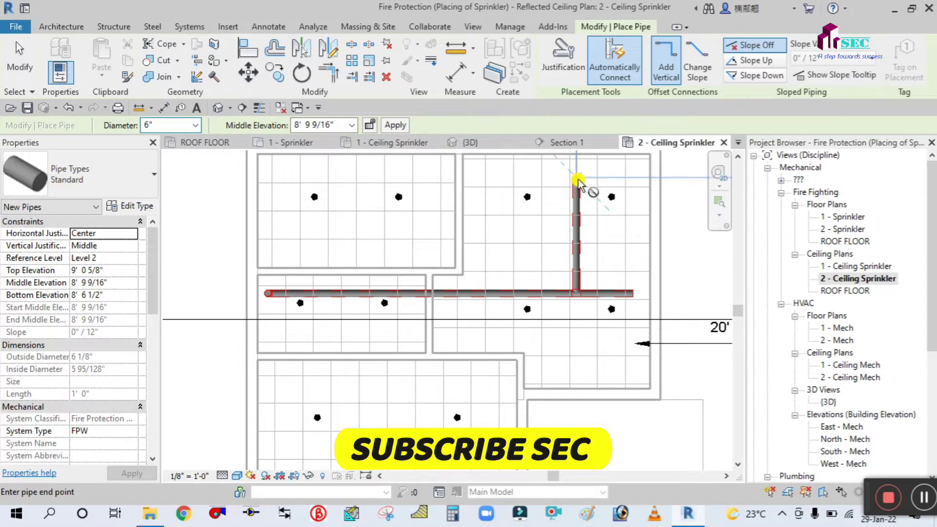
right_click(577, 181)
left_click(607, 188)
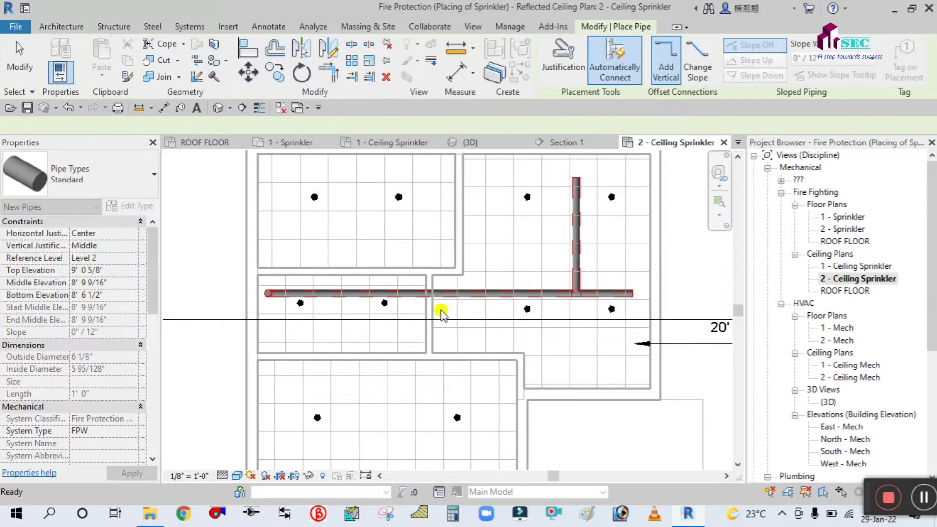
Step: Run a branch pipe from the main pipe down into the lower room
left_click(413, 293)
scroll(408, 324, "down", 2)
scroll(399, 391, "up", 2)
scroll(409, 448, "down", 2)
scroll(418, 373, "up", 2)
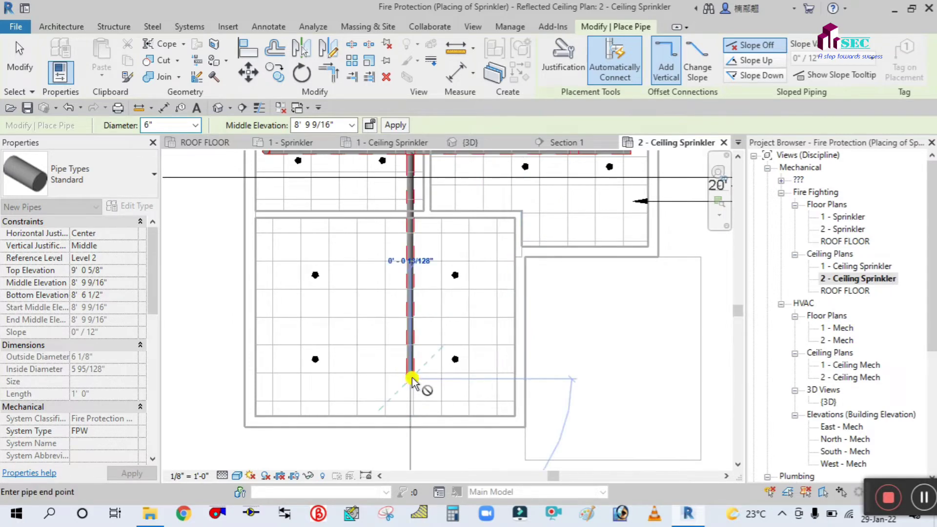
right_click(411, 189)
left_click(445, 198)
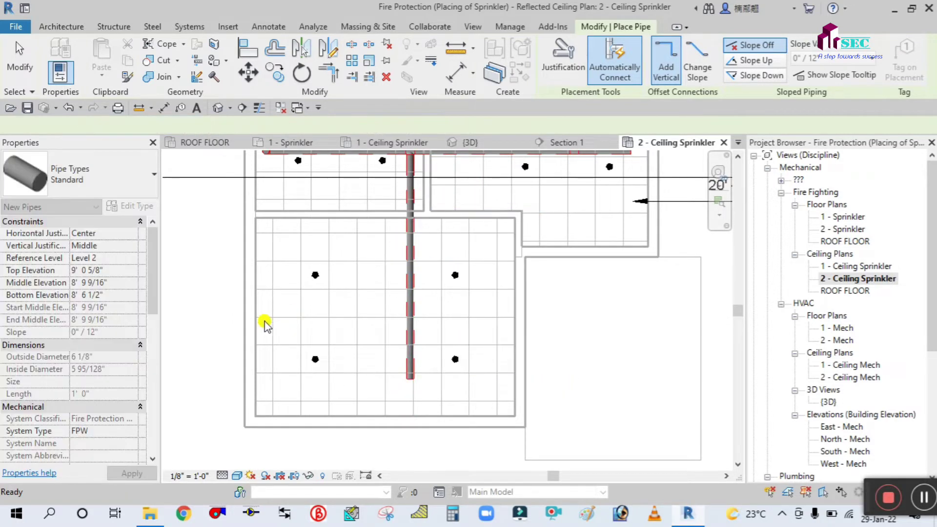
Step: Draw a branch pipe from the main pipe into the upper-left room
key("p")
key("i")
scroll(229, 256, "down", 3)
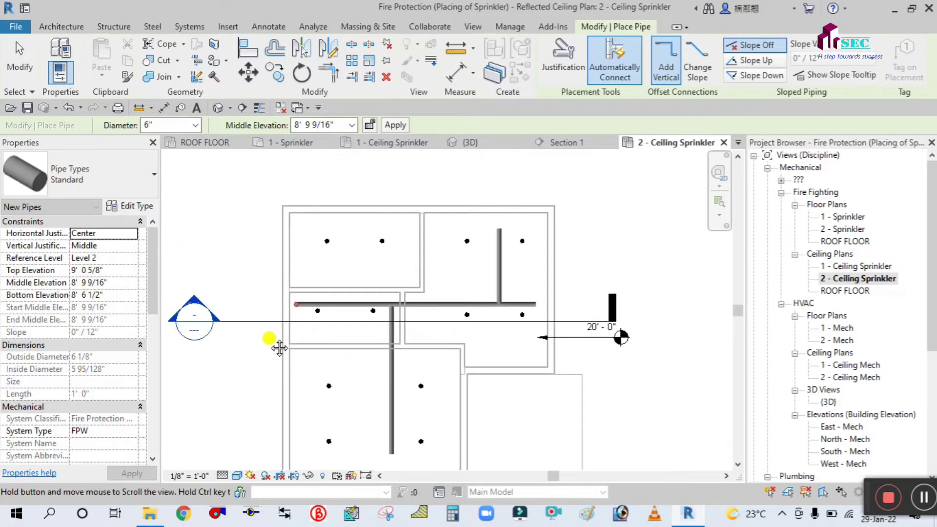
left_click(350, 302)
left_click(351, 219)
right_click(361, 224)
left_click(386, 233)
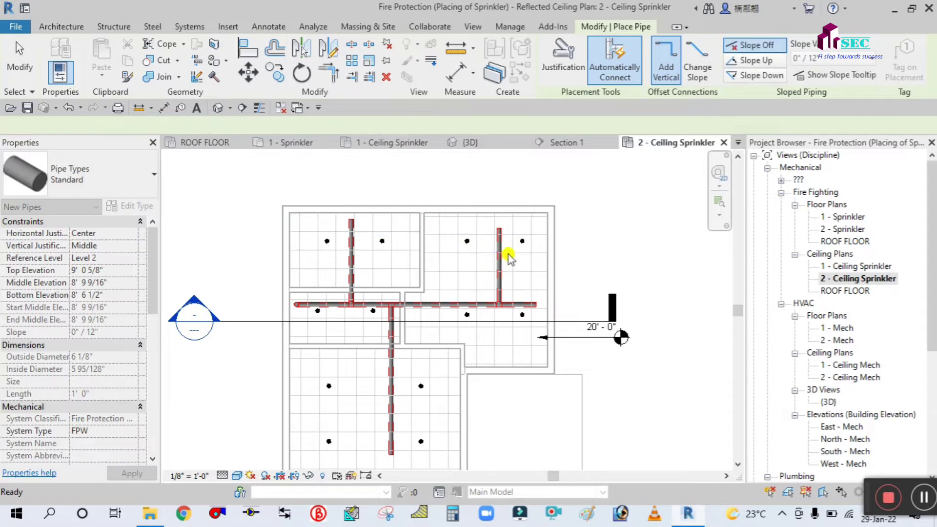
Step: Connect a sprinkler to the vertical branch with a short horizontal pipe
scroll(508, 256, "up", 3)
key("p")
key("i")
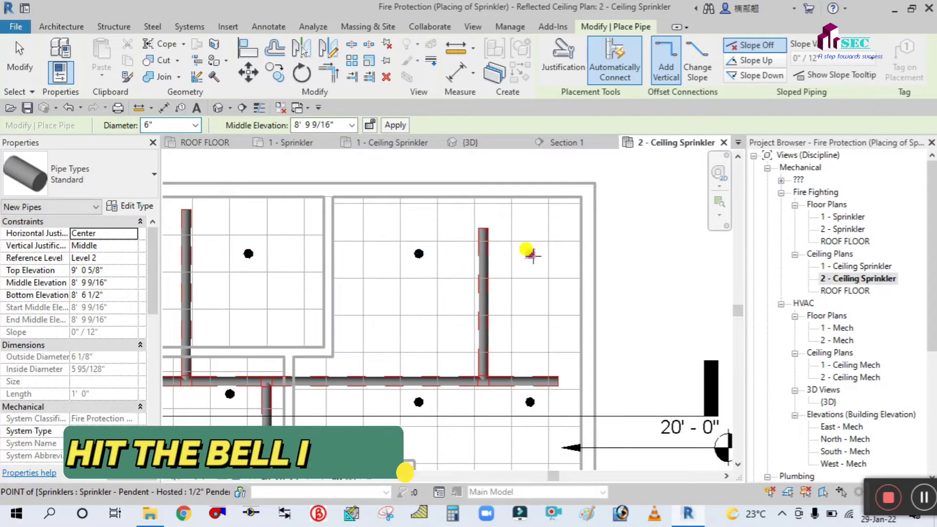
left_click(477, 253)
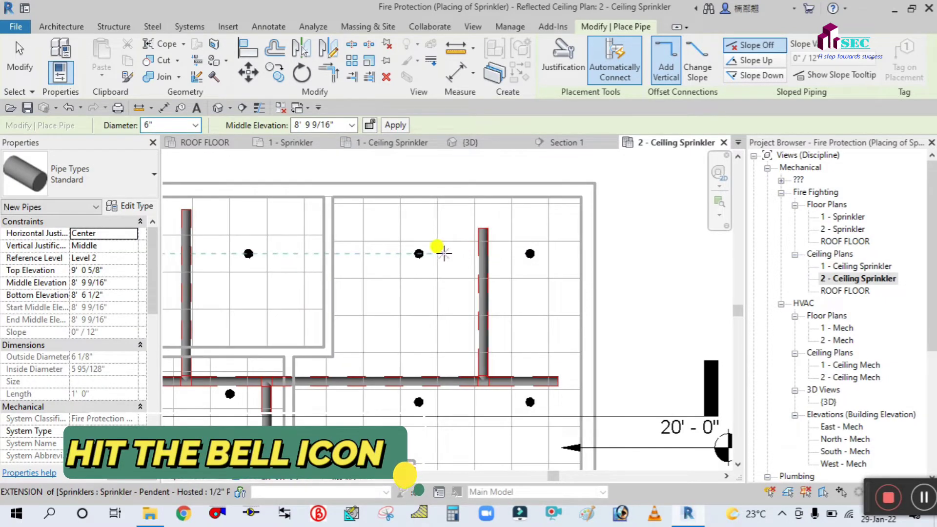
left_click(418, 253)
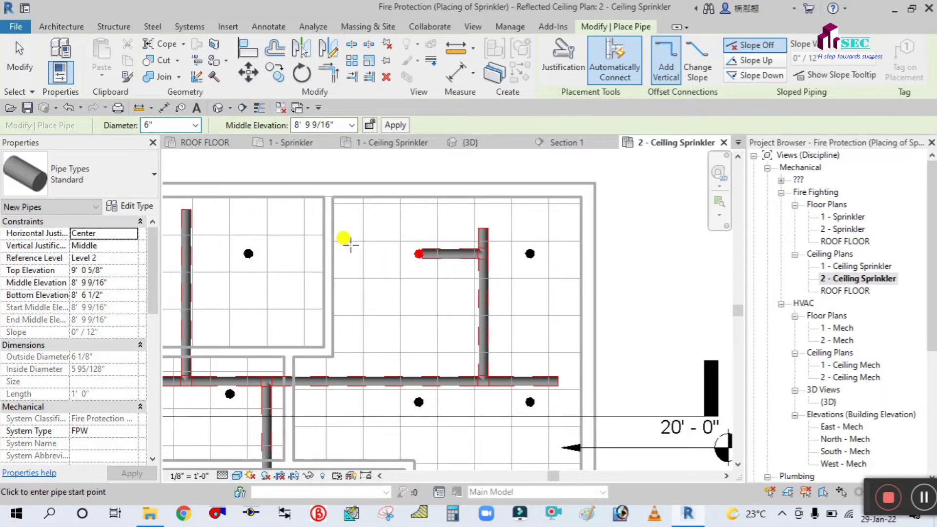
scroll(425, 261, "down", 2)
scroll(422, 354, "up", 4)
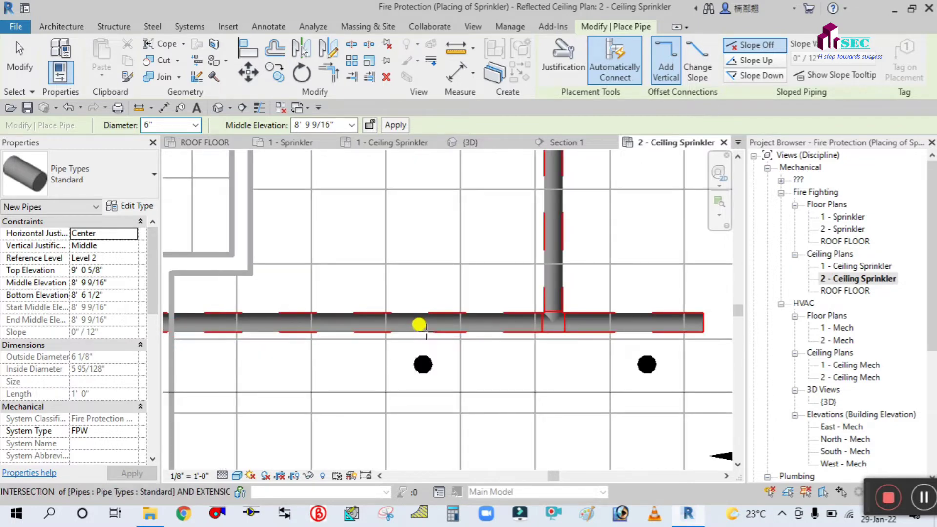
Step: Drop short pipes from the main pipe to the middle and right sprinklers
left_click(423, 331)
left_click(422, 363)
key("Escape")
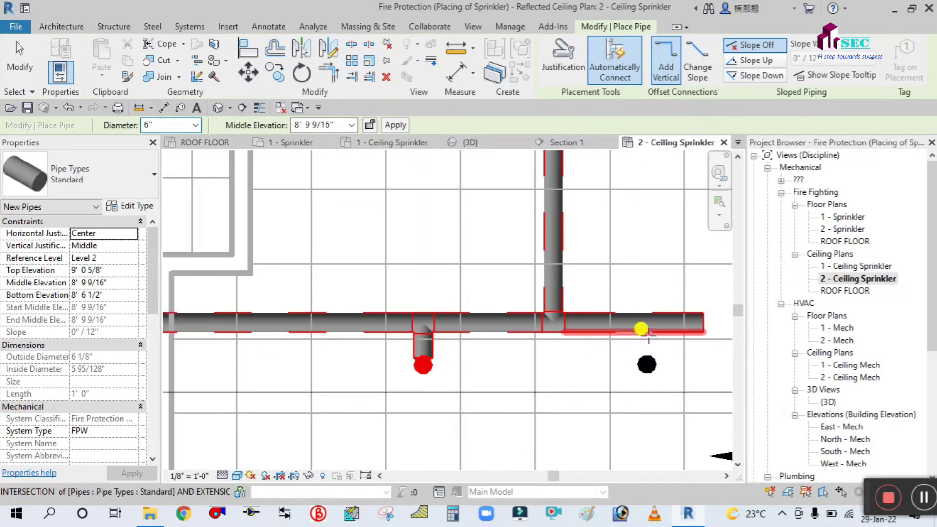
left_click(644, 331)
left_click(644, 360)
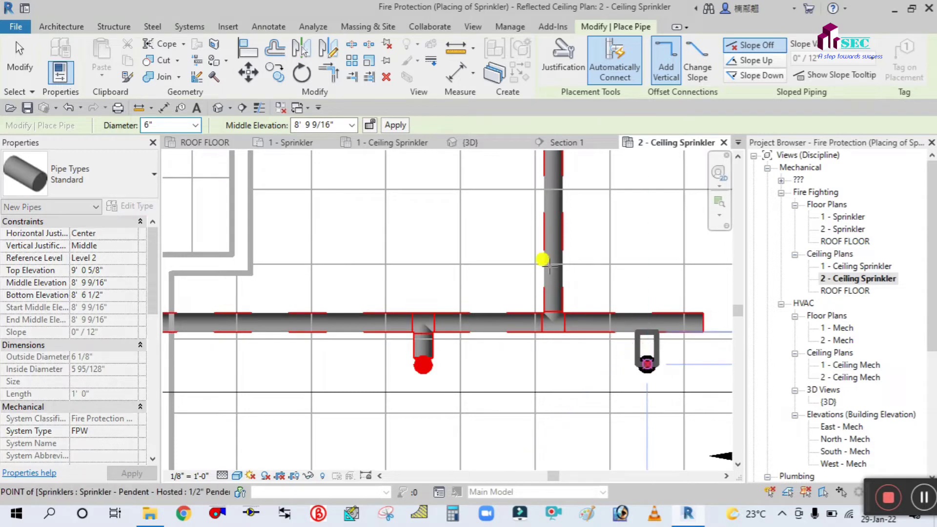
scroll(614, 261, "down", 4)
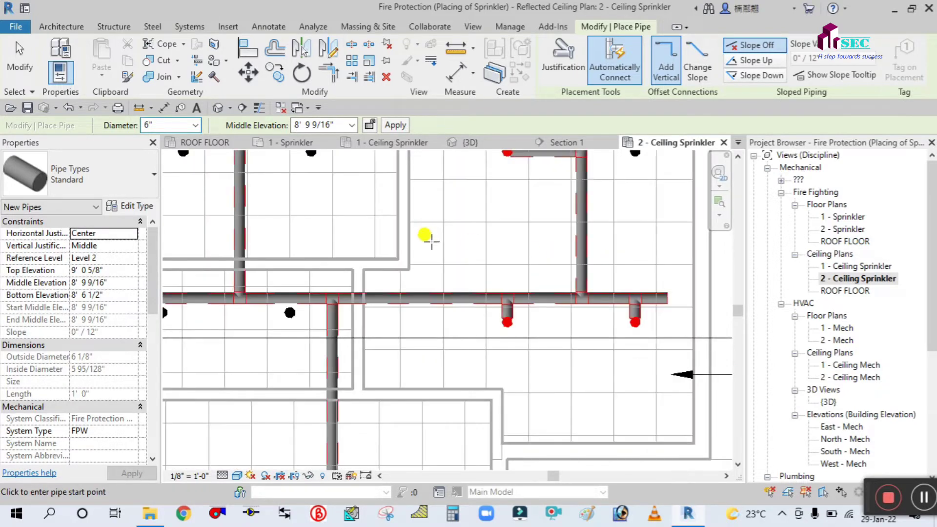
scroll(318, 265, "up", 5)
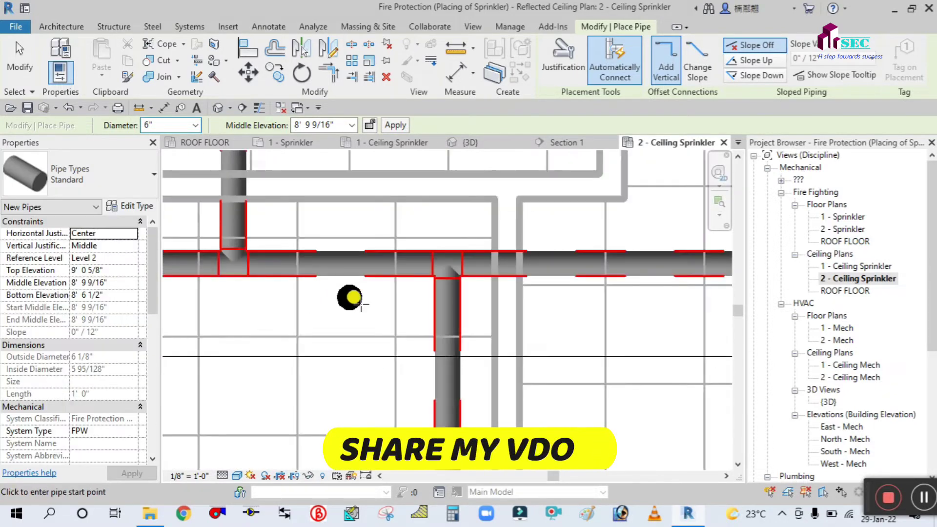
Step: Join a sprinkler's connection point into the vertical pipe with a tee
left_click(350, 292)
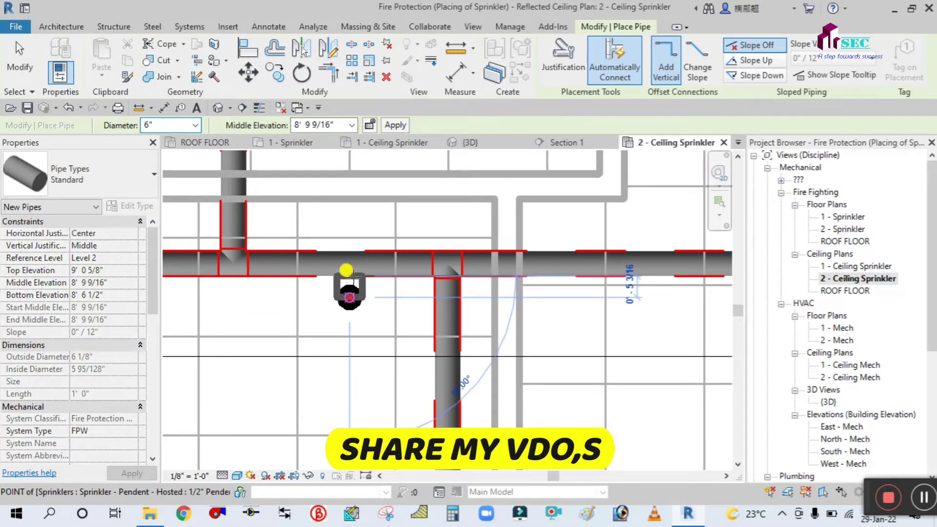
scroll(385, 235, "down", 5)
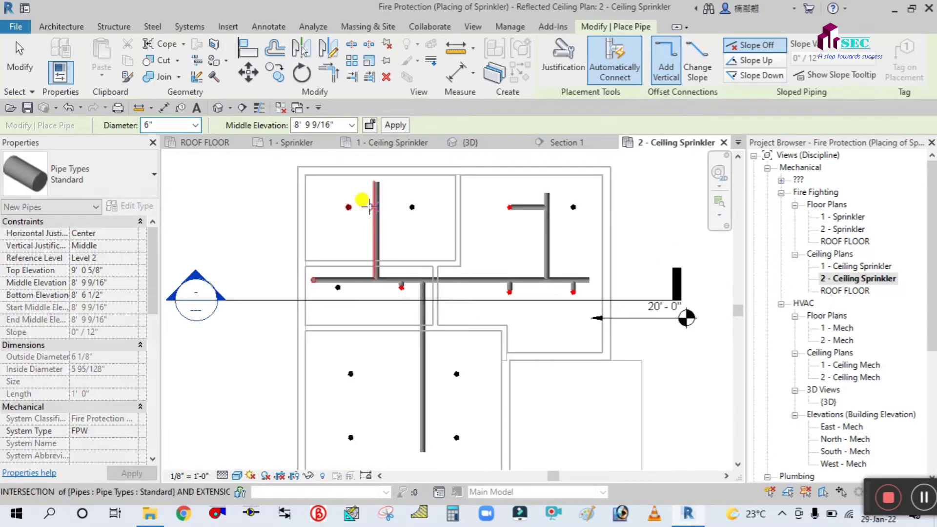
scroll(389, 205, "up", 4)
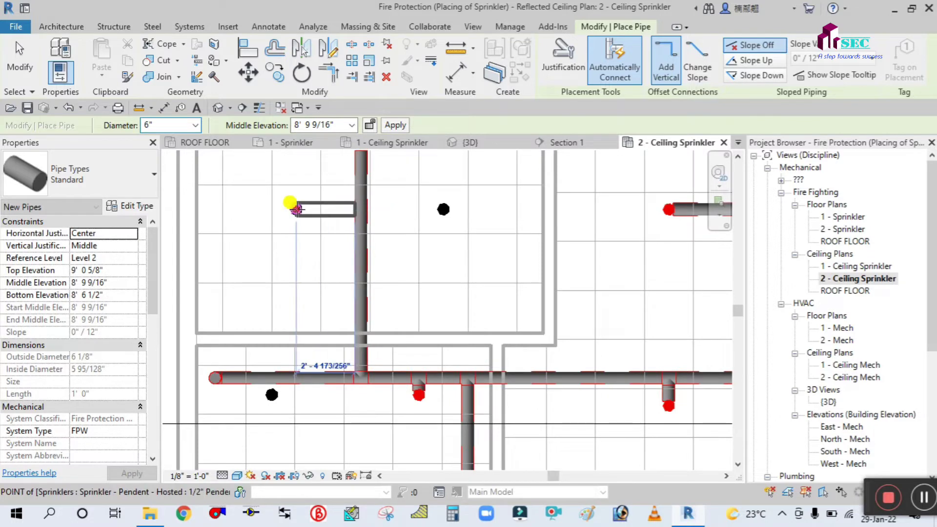
left_click(366, 217)
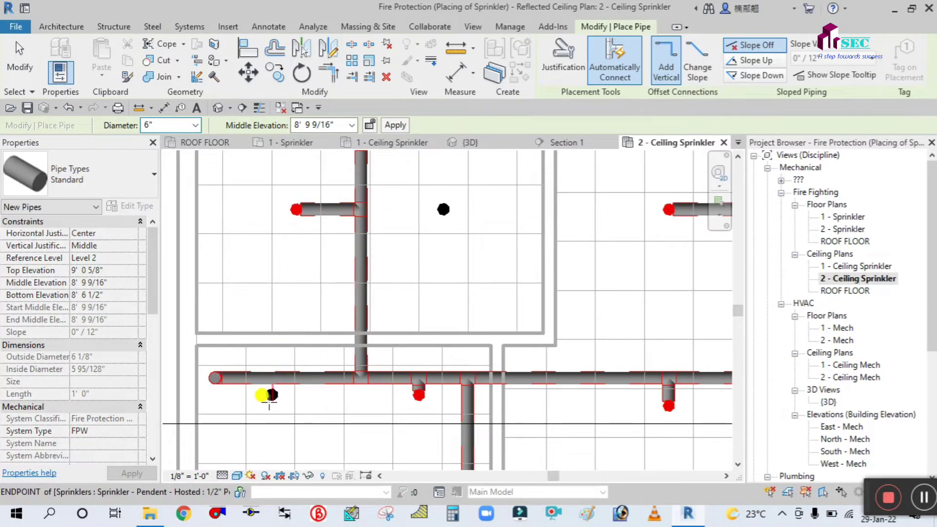
scroll(269, 399, "up", 2)
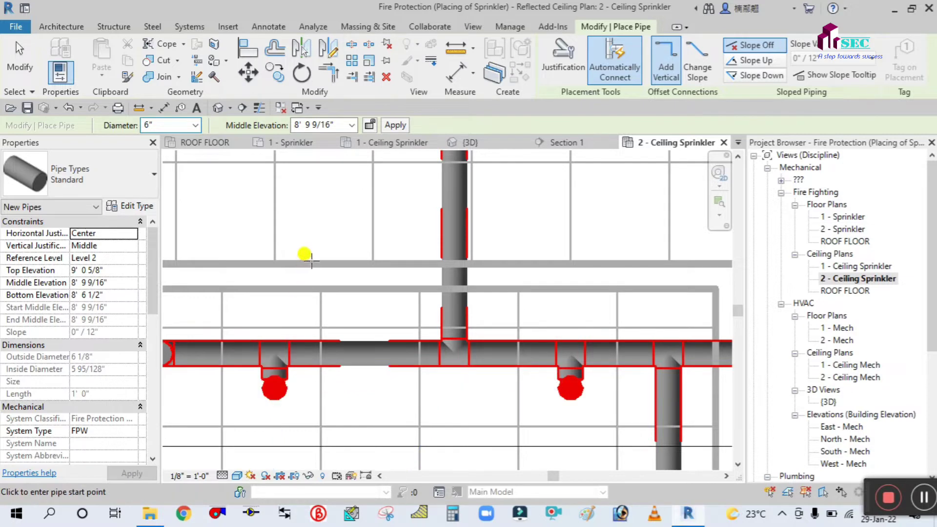
scroll(312, 244, "down", 4)
scroll(436, 365, "up", 2)
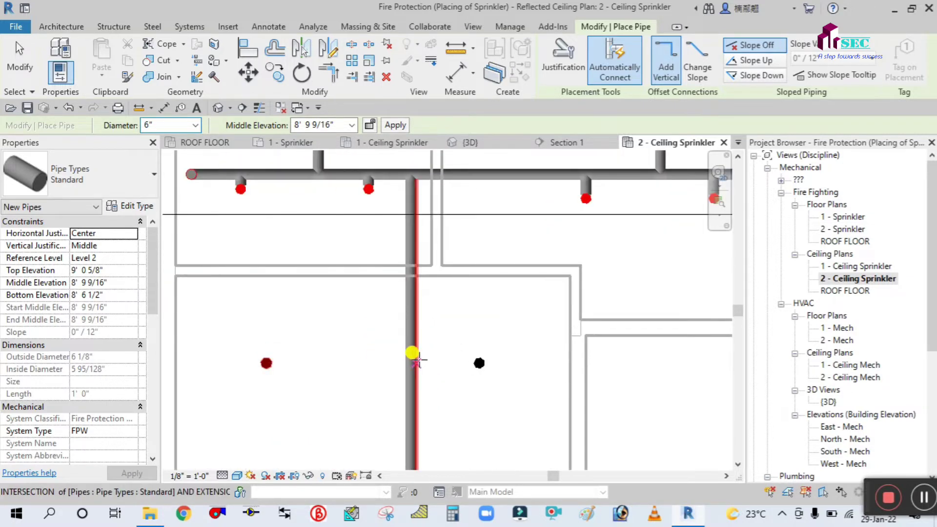
Step: Connect the remaining lower branch from the vertical pipe to its sprinkler
left_click(469, 362)
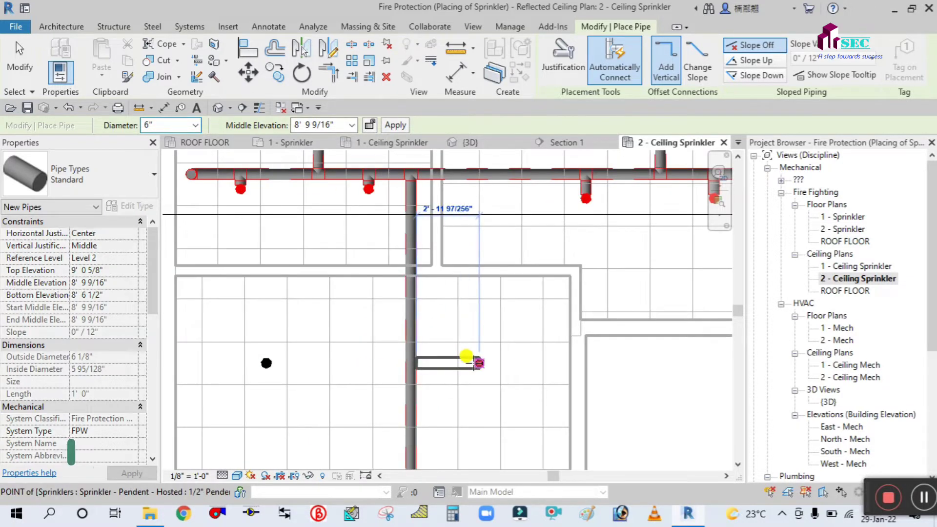
scroll(459, 274, "down", 3)
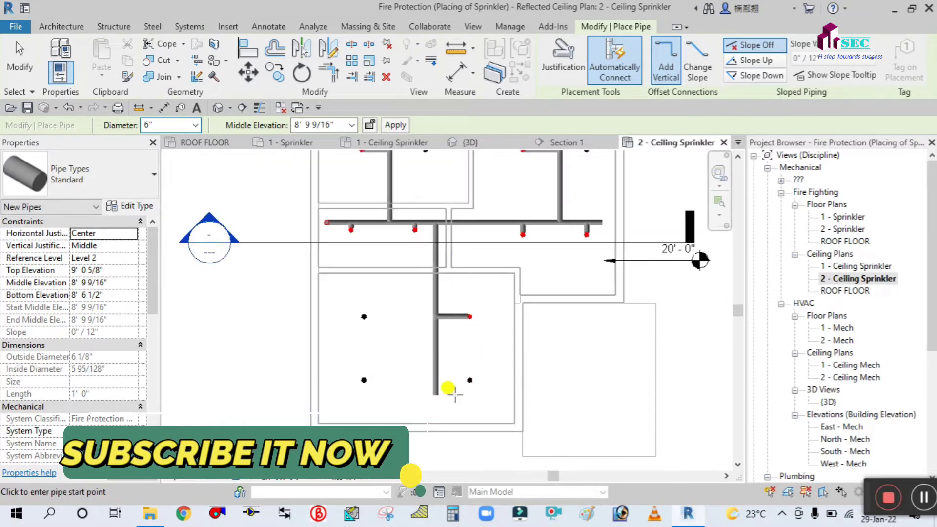
scroll(447, 383, "up", 3)
left_click(423, 365)
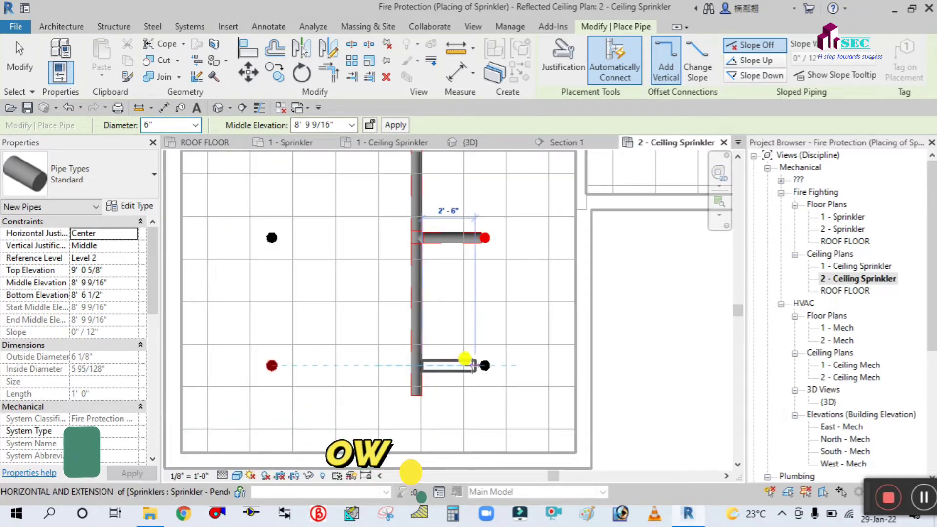
left_click(385, 325)
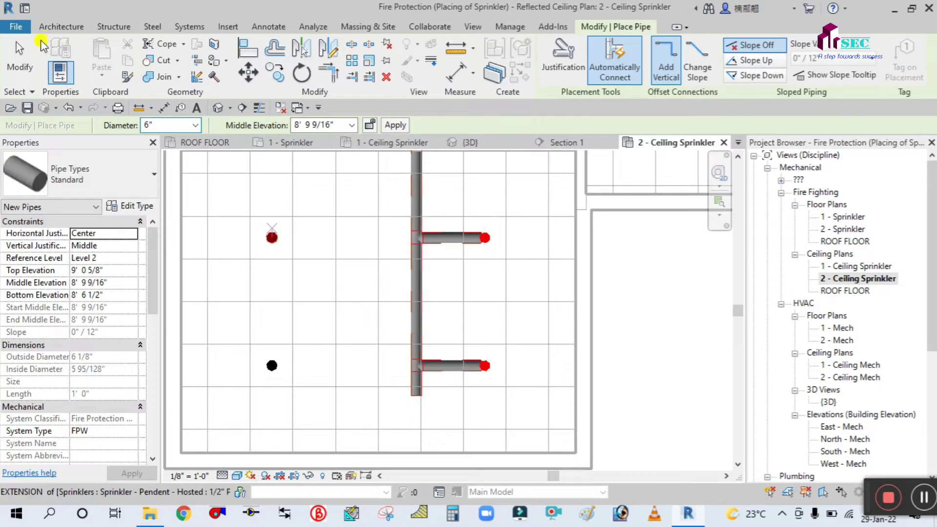
left_click(19, 56)
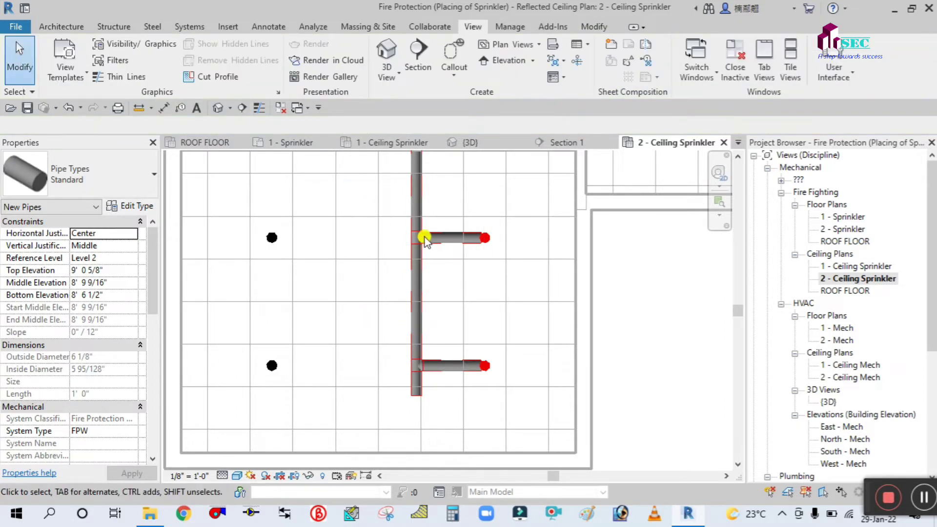
Step: Extend pipe from the upper tee's open end to the upper-left sprinkler
scroll(414, 239, "up", 2)
left_click(385, 222)
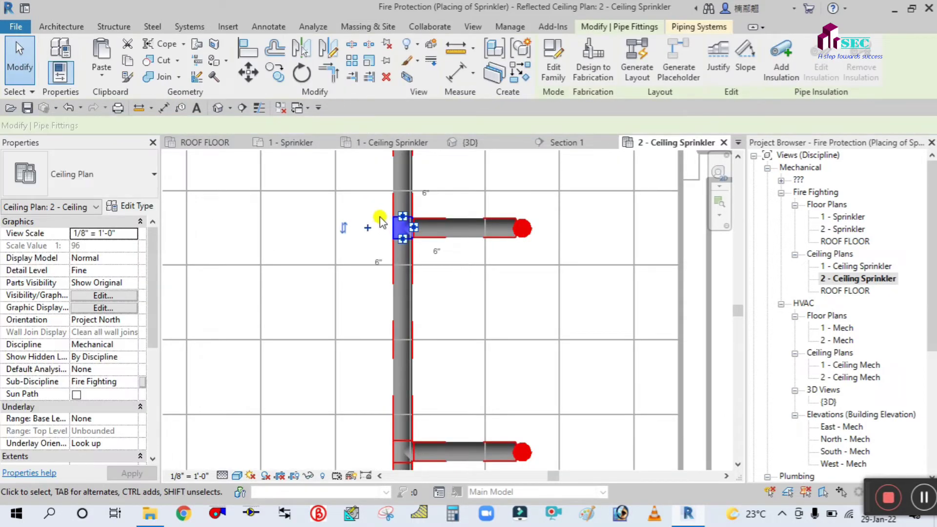
key("Escape")
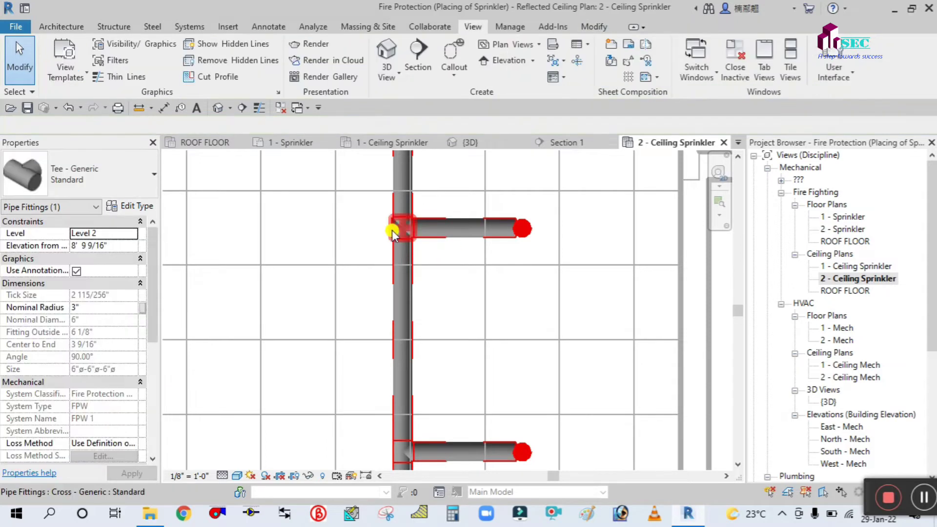
right_click(400, 222)
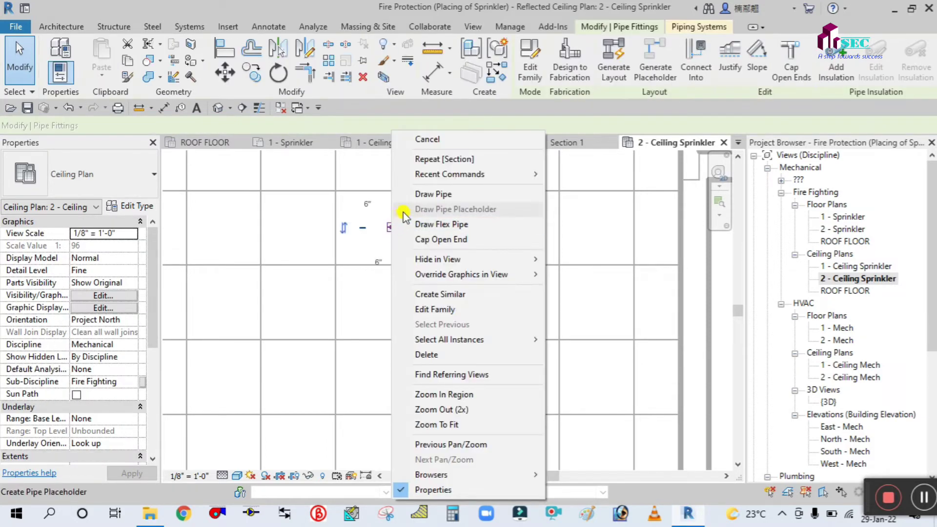
key("Escape")
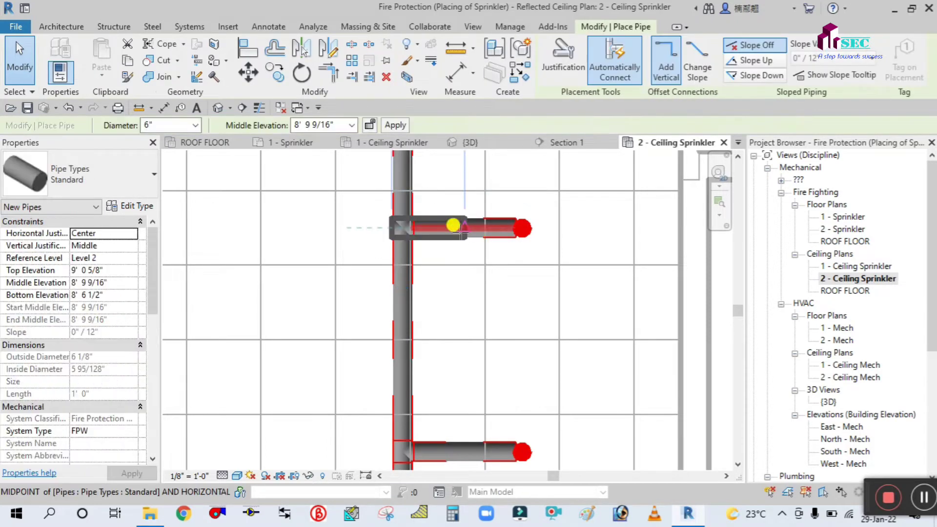
scroll(454, 226, "down", 3)
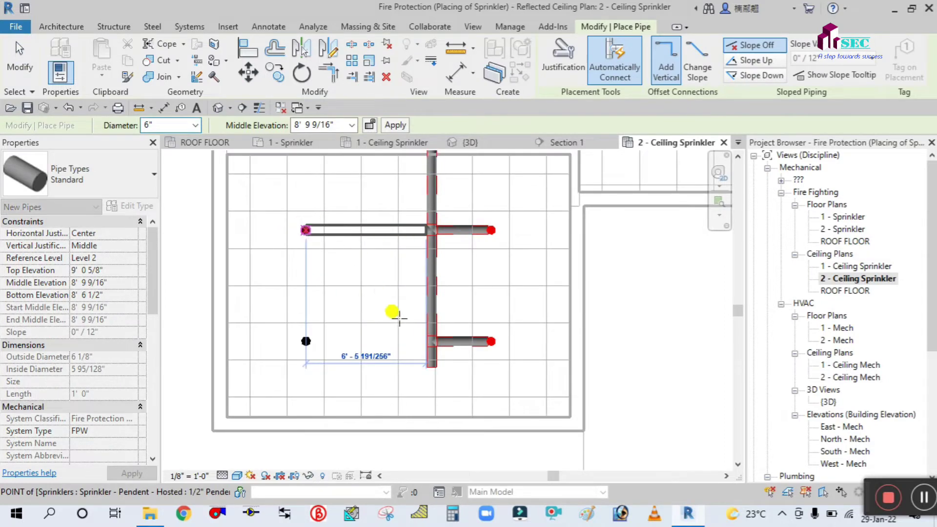
left_click(306, 230)
key("Escape")
key("Escape")
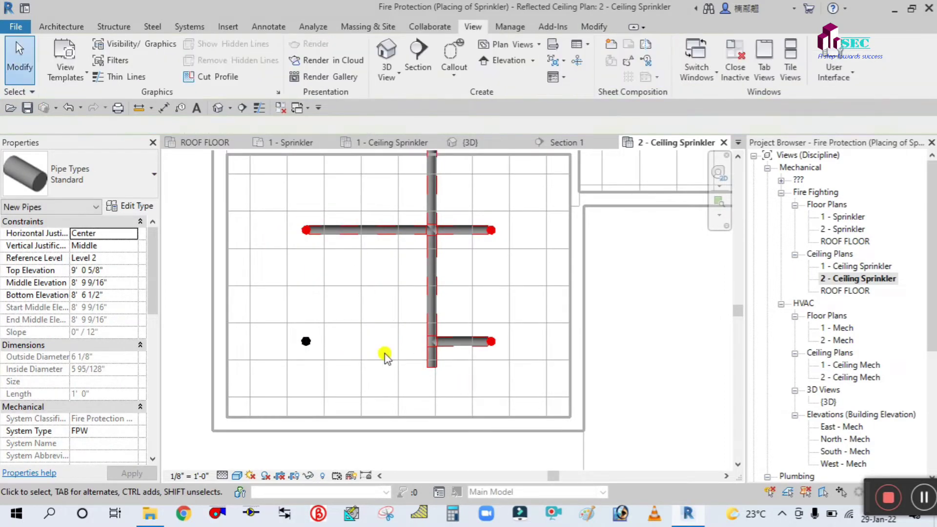
Step: Run pipe from the lower tee to the lower-left sprinkler, turning it into a cross
scroll(419, 347, "up", 4)
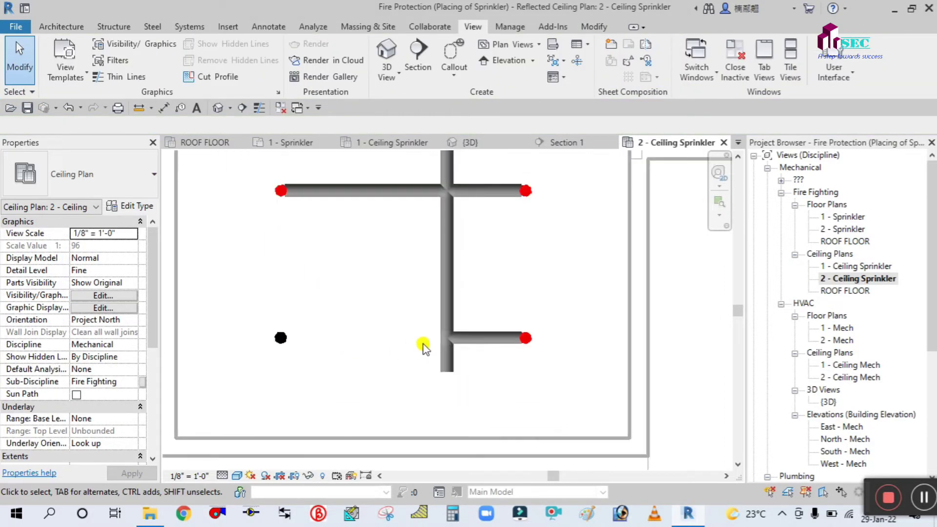
left_click(451, 338)
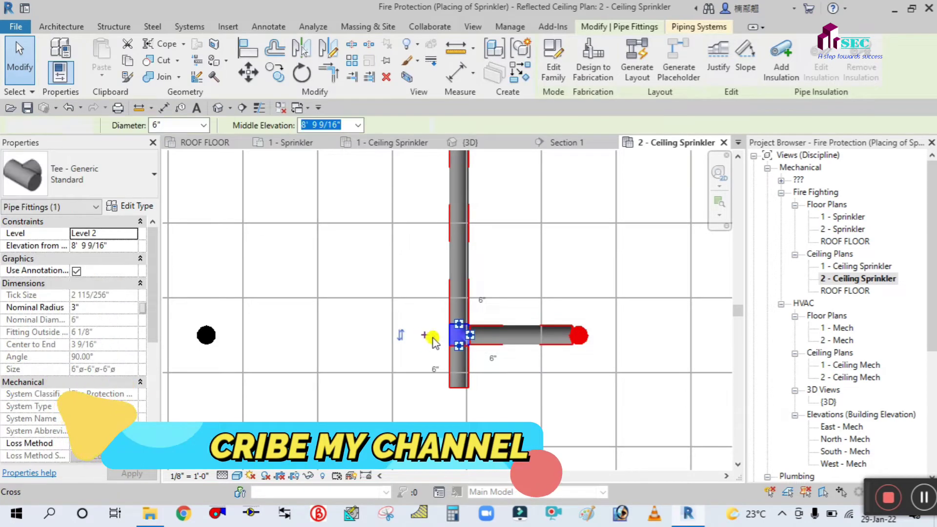
key("Escape")
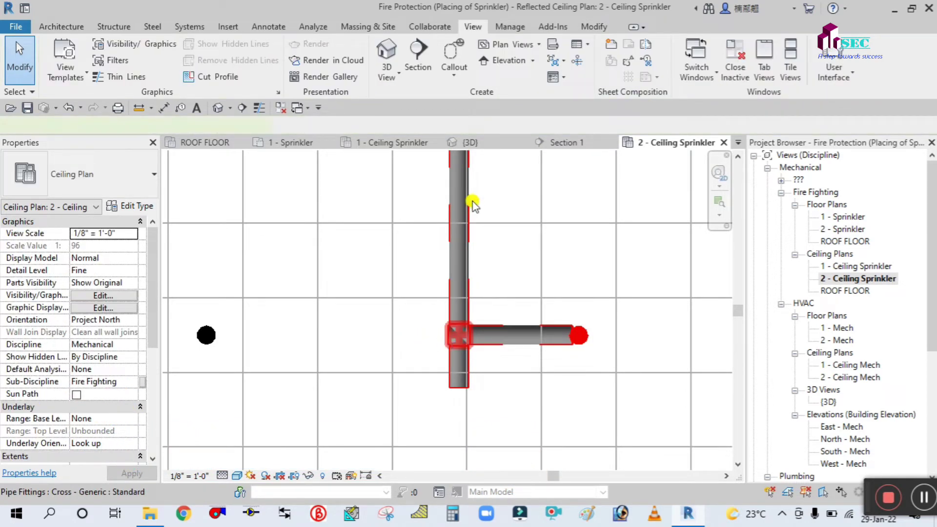
right_click(474, 174)
left_click(483, 194)
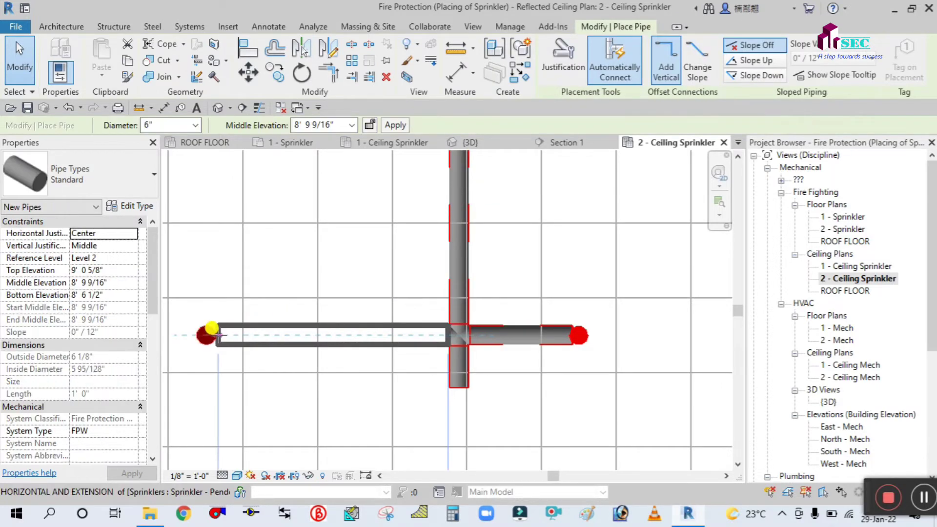
left_click(409, 301)
scroll(408, 295, "down", 4)
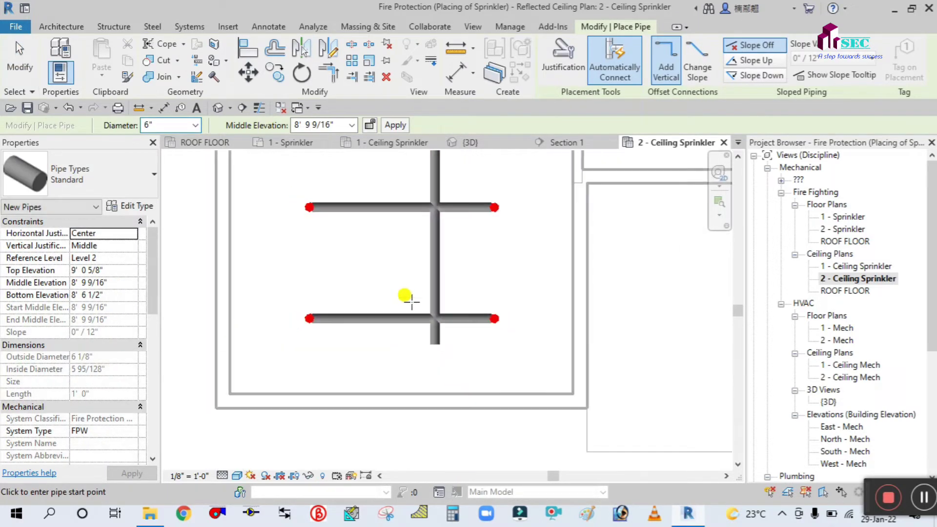
middle_click_drag(470, 233, 449, 278)
Step: Drag the vertical pipe's top end down level with the neighbouring pipe, leaving a 1' 1" stub
scroll(393, 195, "up", 3)
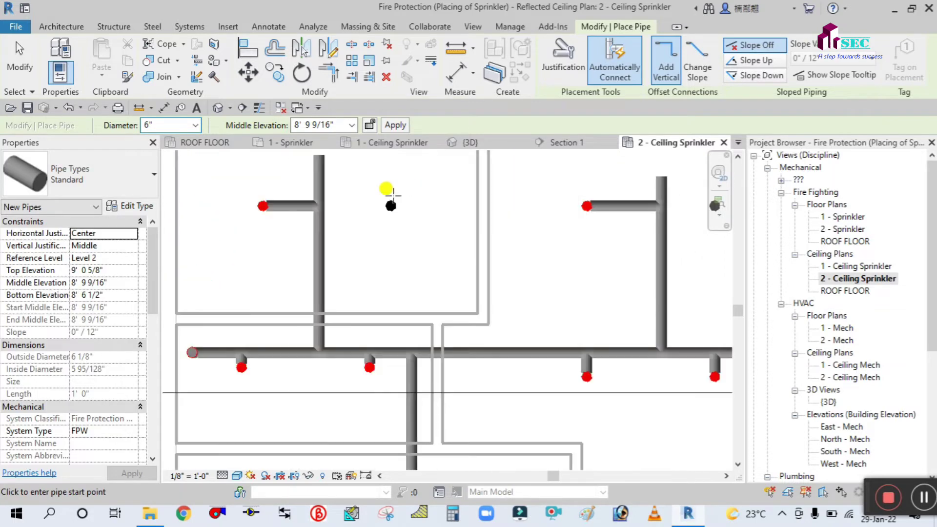
key("Escape")
key("Escape")
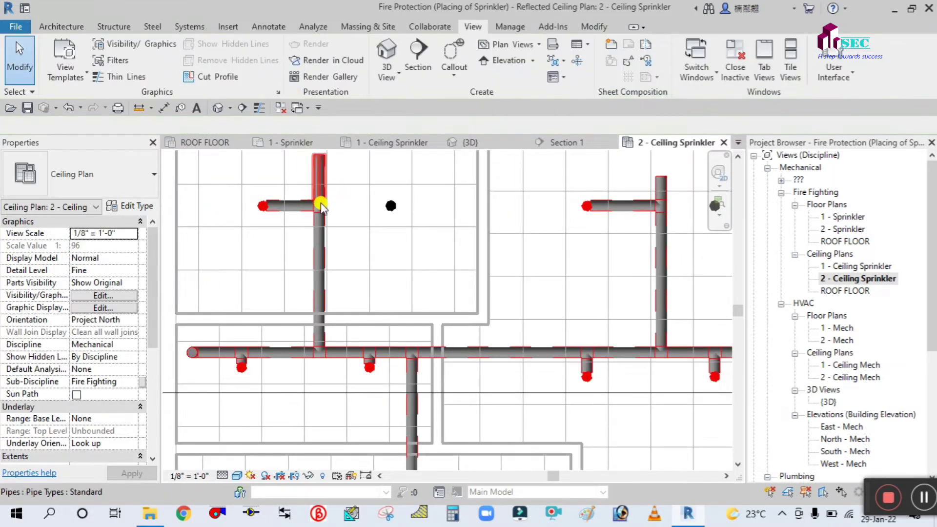
left_click(316, 206)
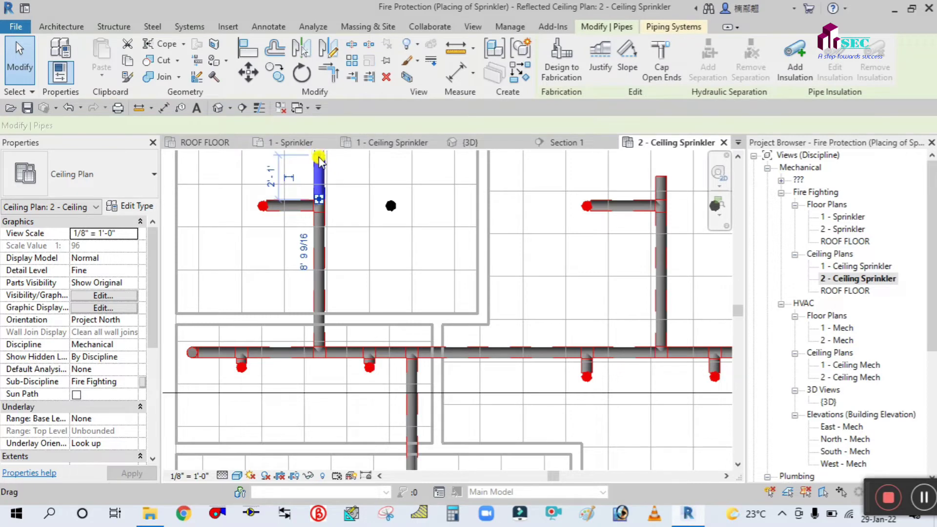
left_click_drag(312, 176, 451, 139)
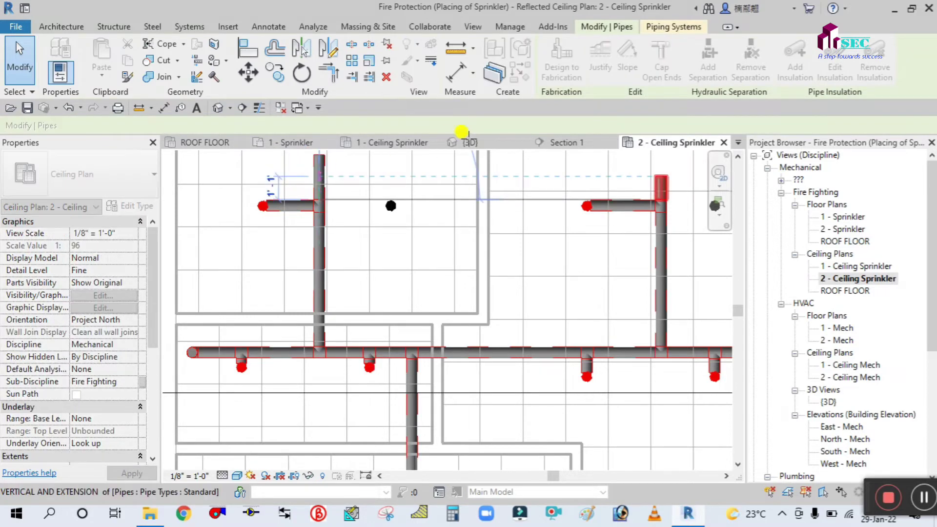
left_click_drag(555, 171, 668, 97)
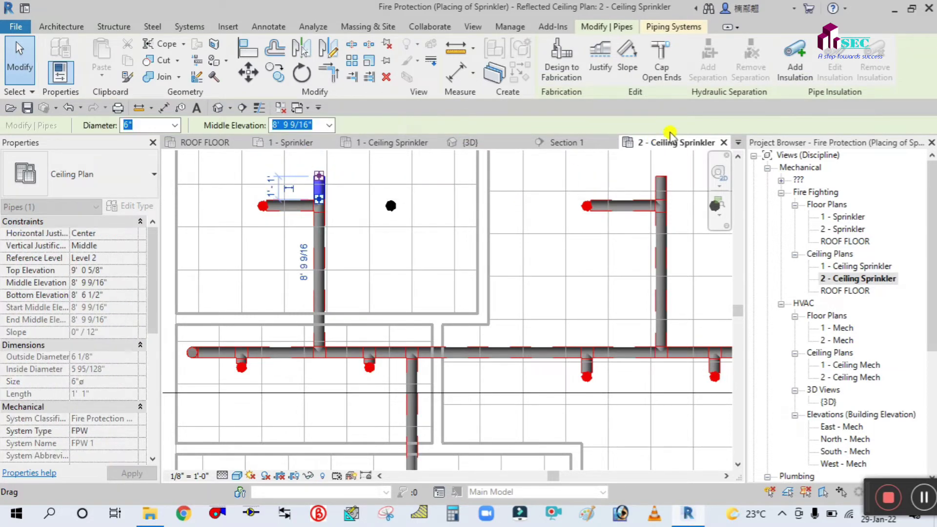
left_click(660, 54)
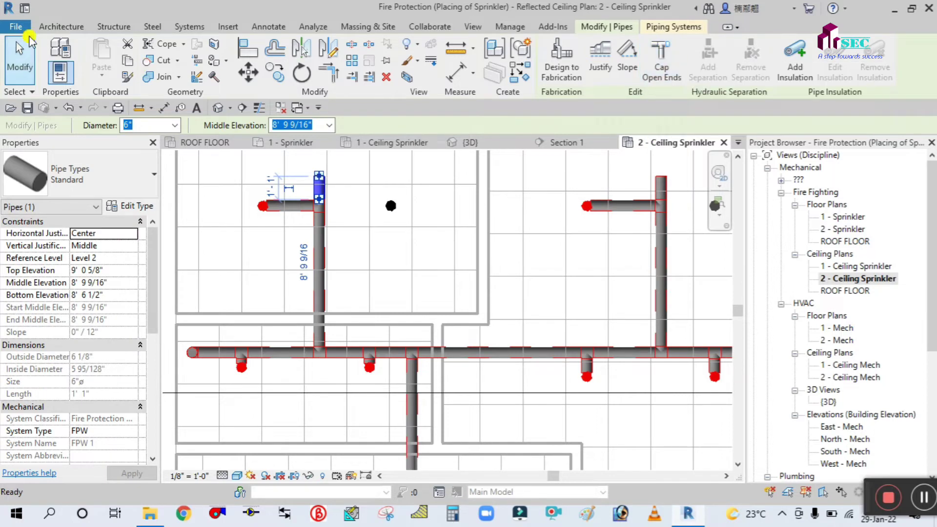
Step: Draw a pipe from the upper-left branch's cross to its right-hand sprinkler
key("Escape")
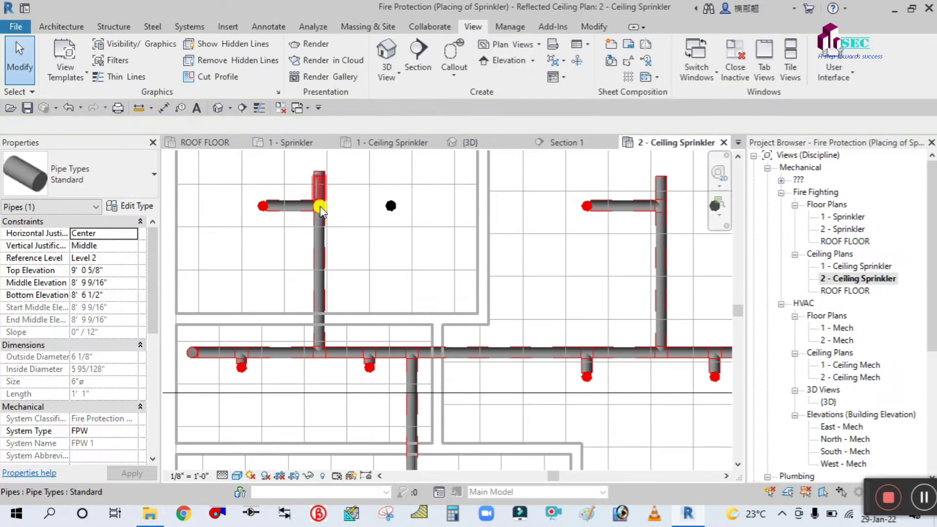
scroll(343, 201, "up", 2)
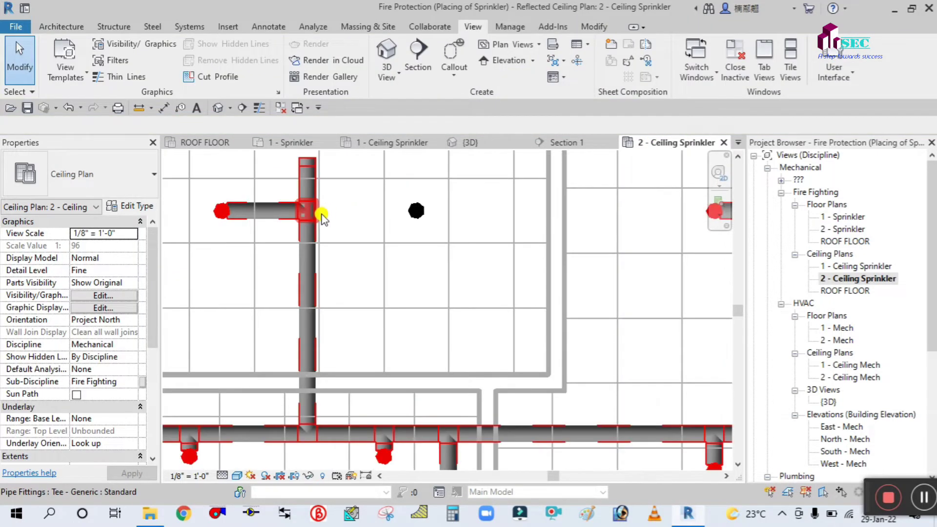
left_click(333, 216)
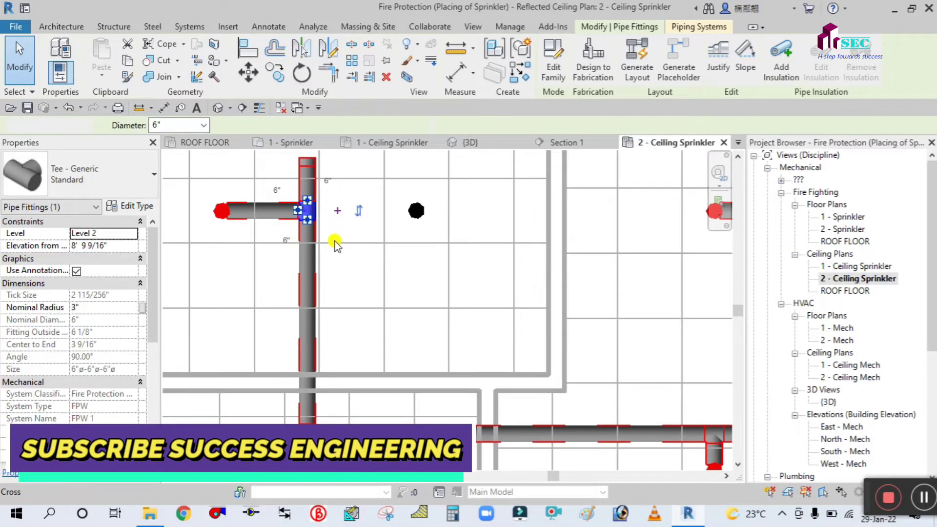
key("Escape")
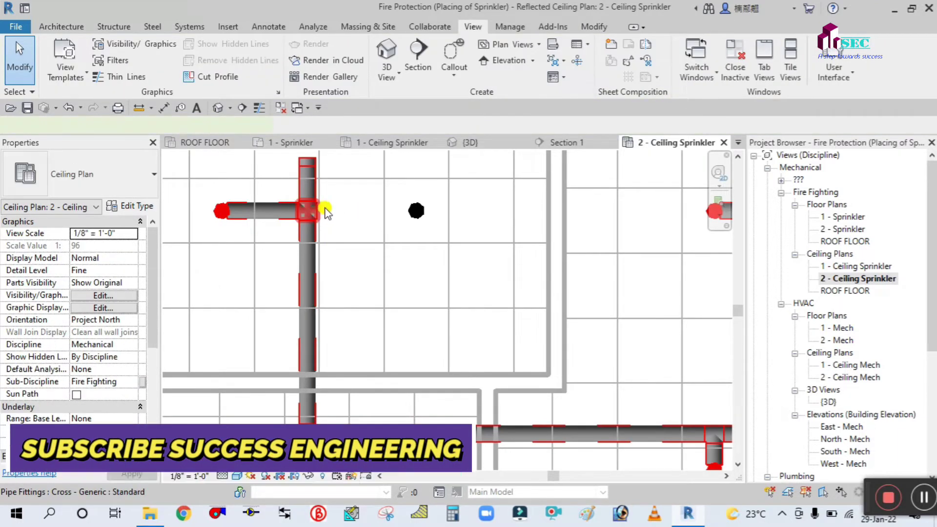
right_click(318, 211)
left_click(346, 195)
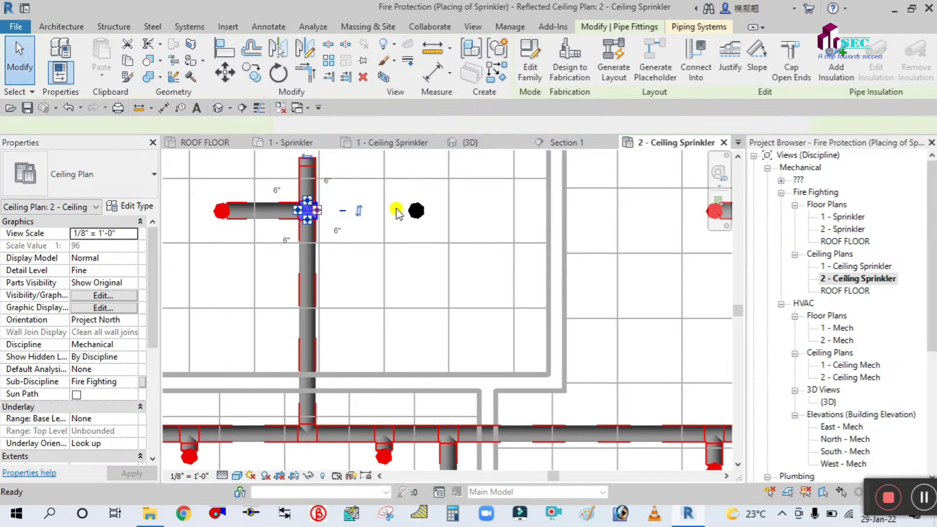
left_click(416, 210)
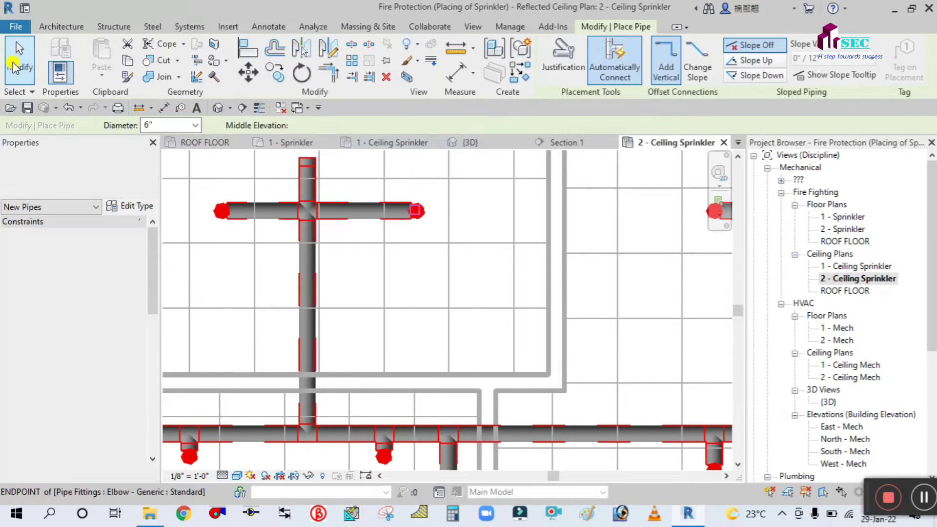
key("Escape")
key("Escape")
Step: Convert the upper-right branch's tee into a cross fitting
scroll(408, 255, "down", 3)
scroll(408, 267, "down", 2)
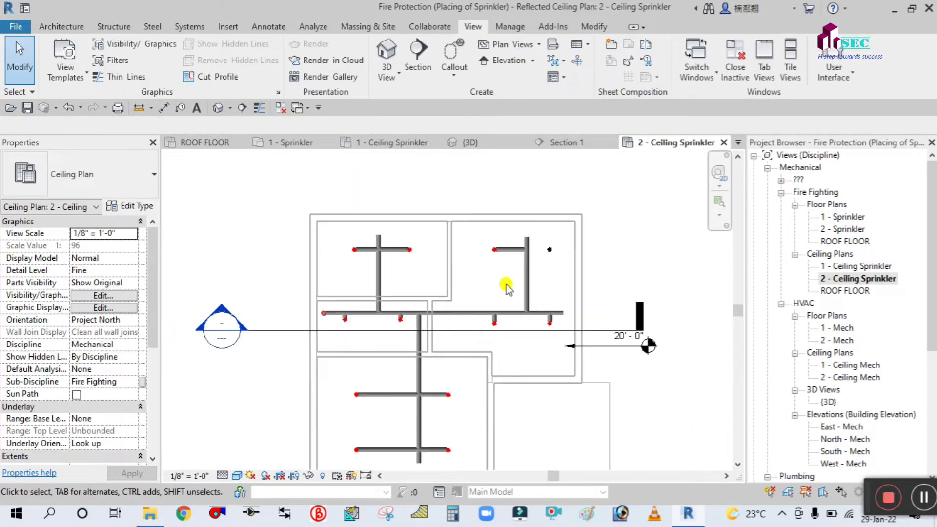
scroll(502, 286, "up", 4)
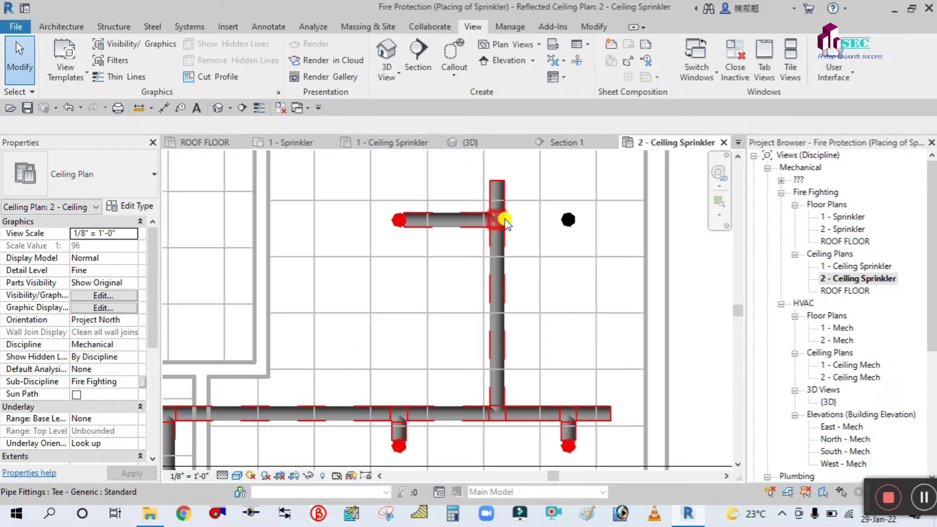
left_click(521, 224)
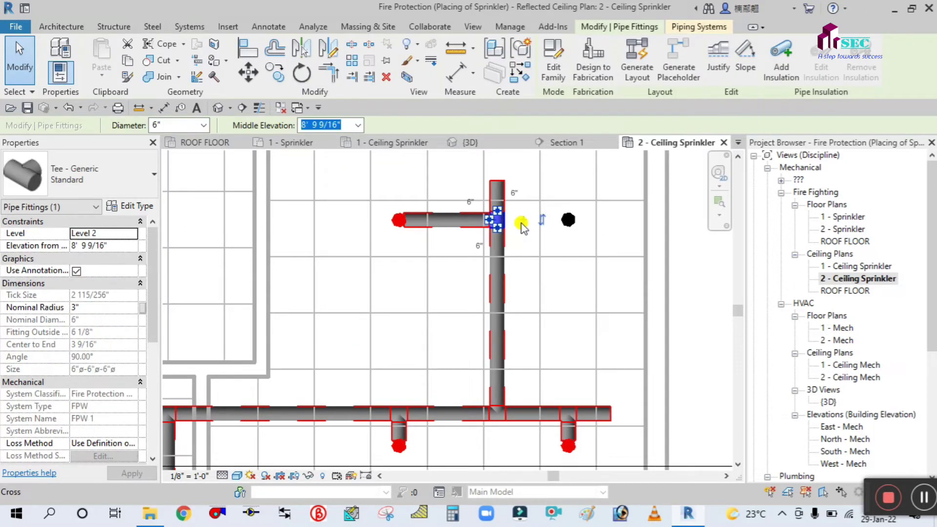
left_click(506, 219)
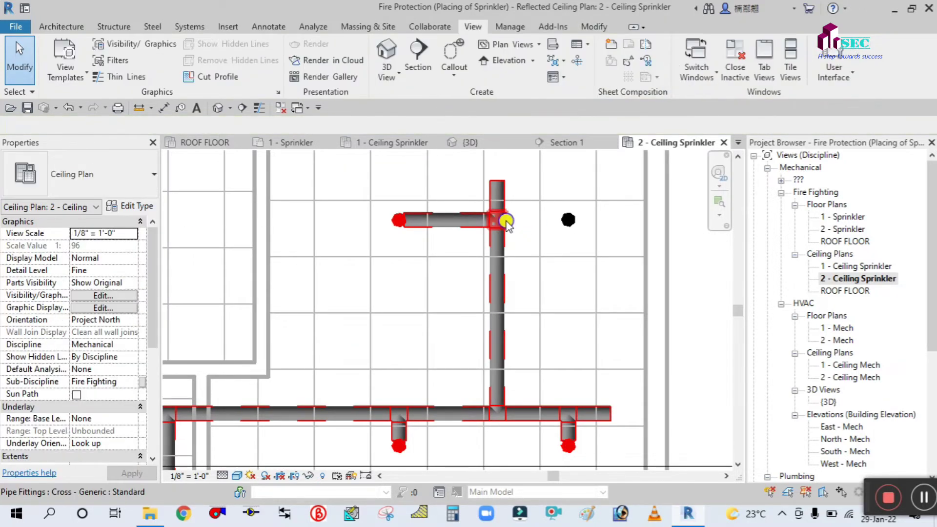
right_click(504, 220)
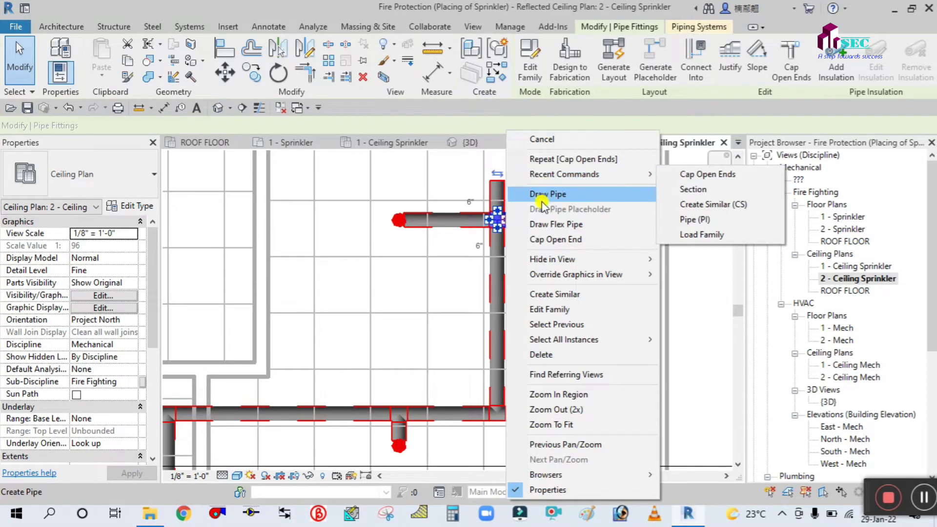
Step: Draw a pipe from the upper-right cross's open end to the room's right-hand sprinkler
key("Escape")
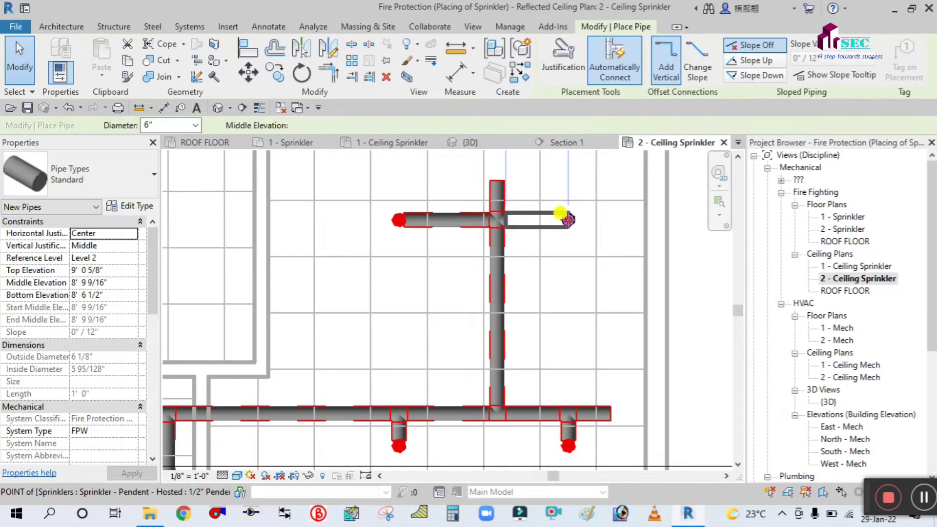
left_click(568, 220)
key("Escape")
key("Escape")
scroll(594, 278, "down", 3)
scroll(590, 293, "up", 2)
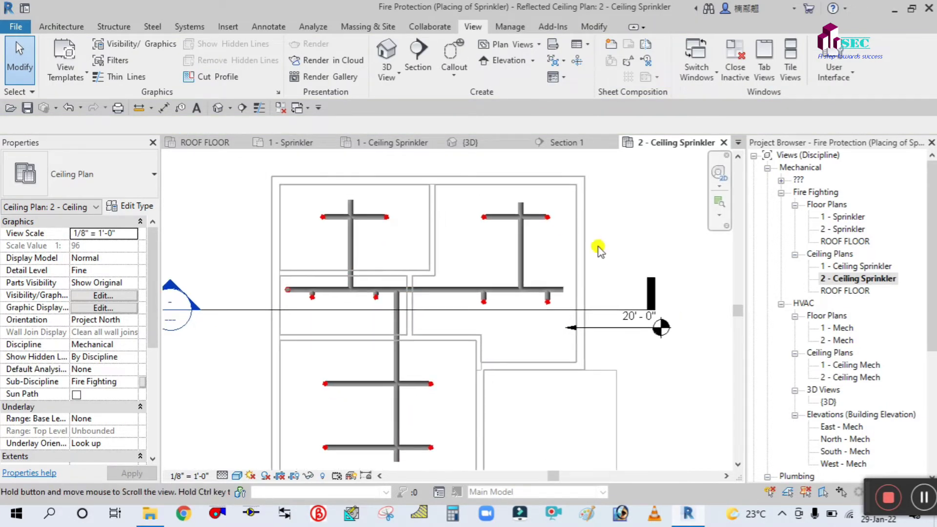
scroll(530, 198, "up", 4)
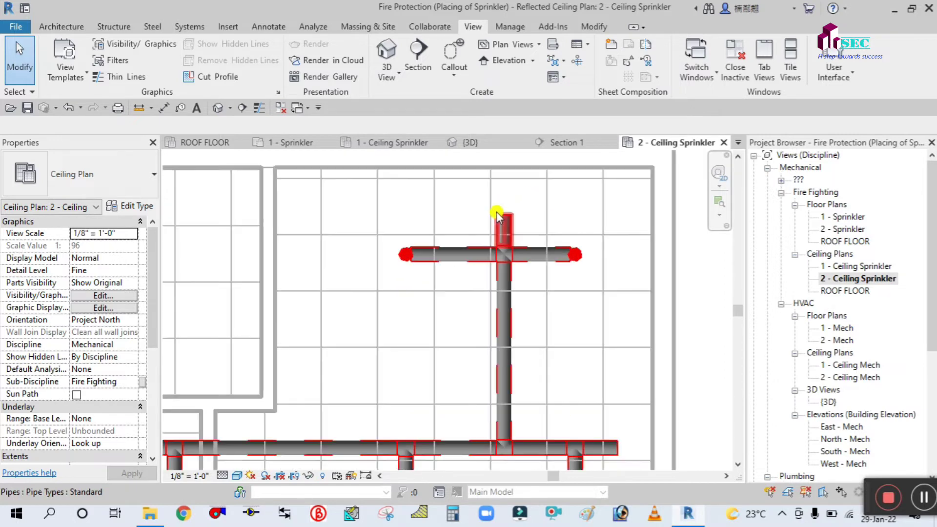
Step: Cap the open ends of the short vertical stub and the main run's pipe end
left_click(505, 215)
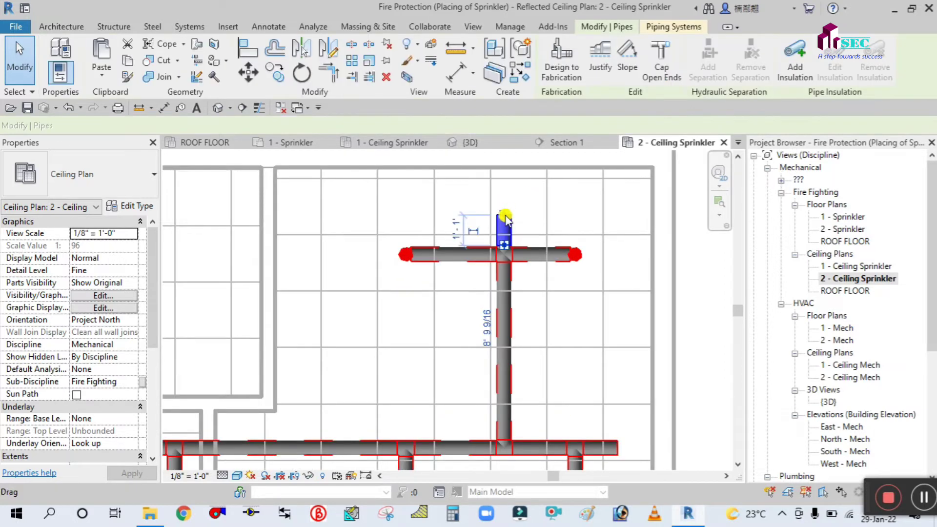
left_click(663, 55)
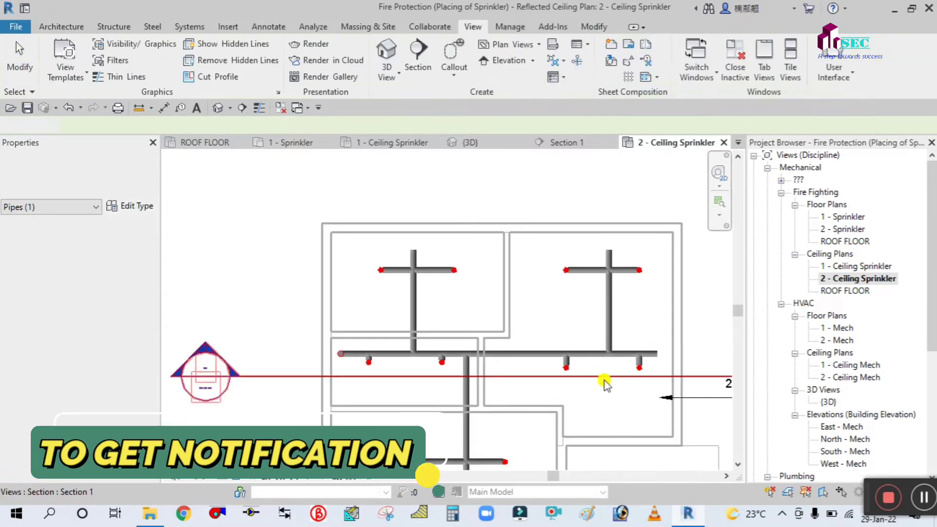
scroll(650, 354, "up", 3)
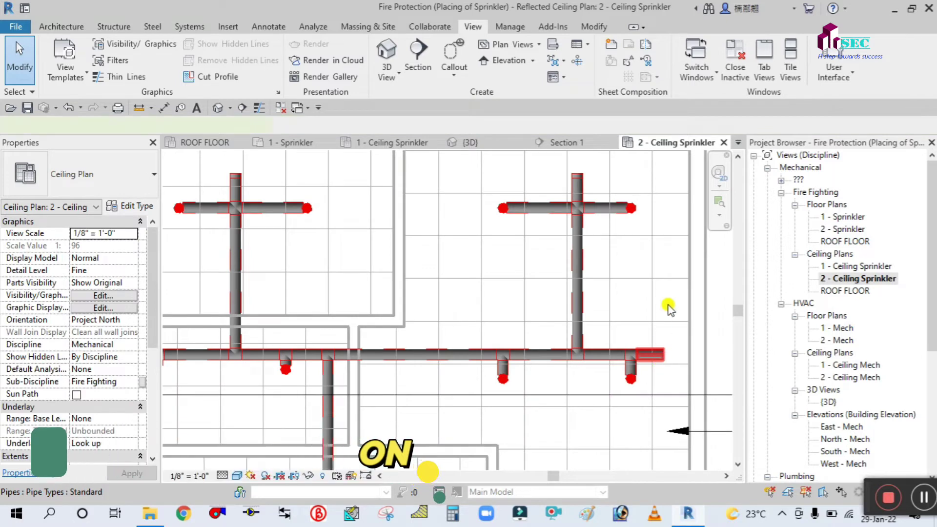
left_click(657, 355)
left_click(673, 52)
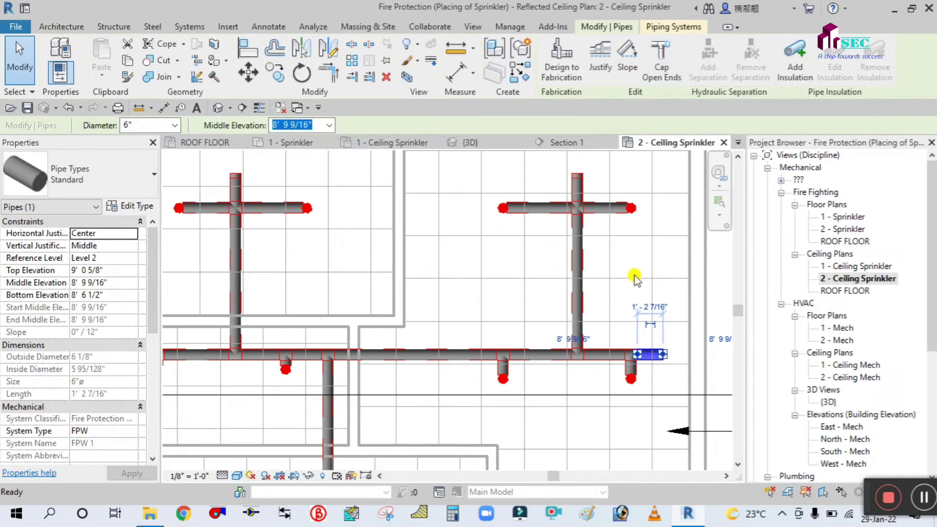
Step: Clear the pipe selection and switch to the {3D} view of the building
scroll(654, 207, "down", 5)
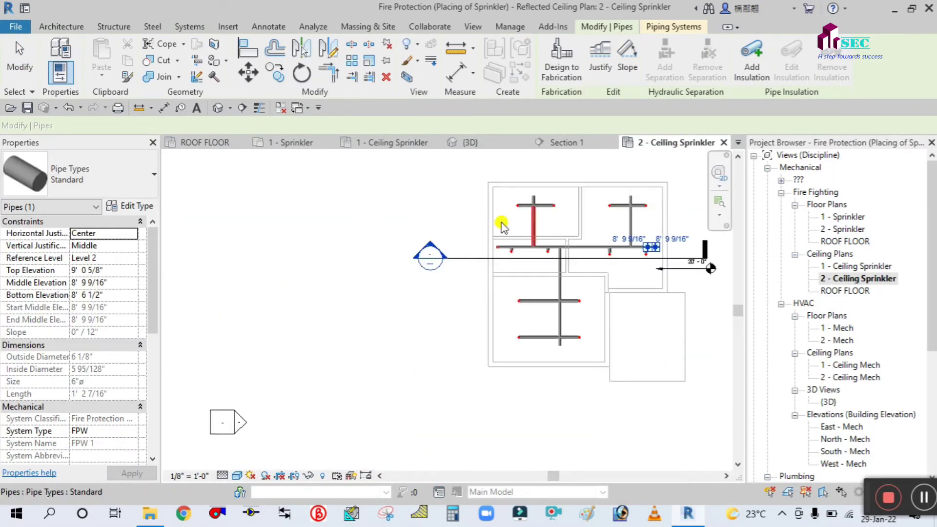
left_click(439, 193)
scroll(518, 198, "up", 4)
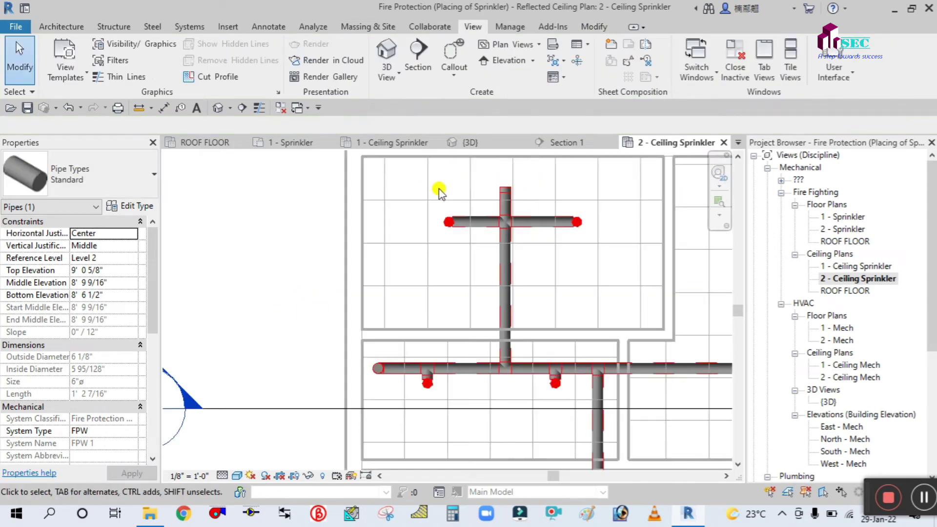
scroll(502, 304, "up", 6)
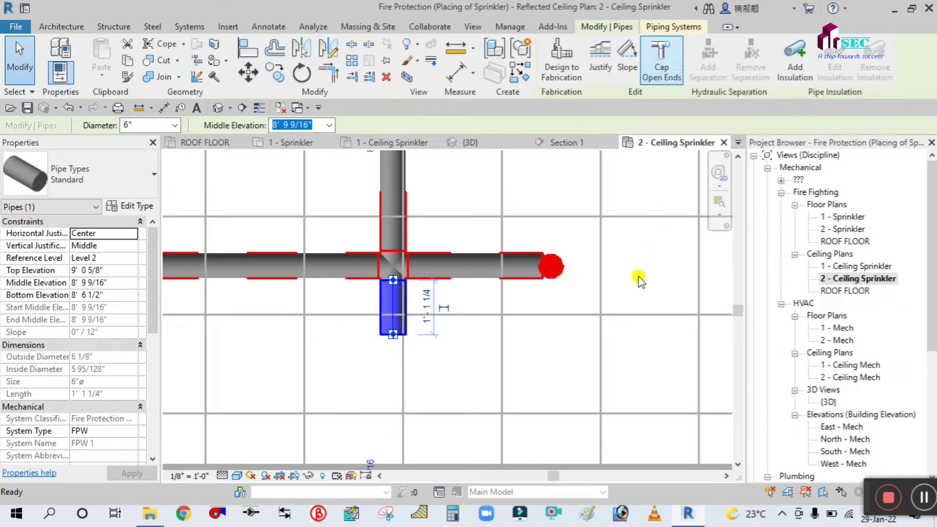
left_click(607, 293)
scroll(606, 293, "down", 5)
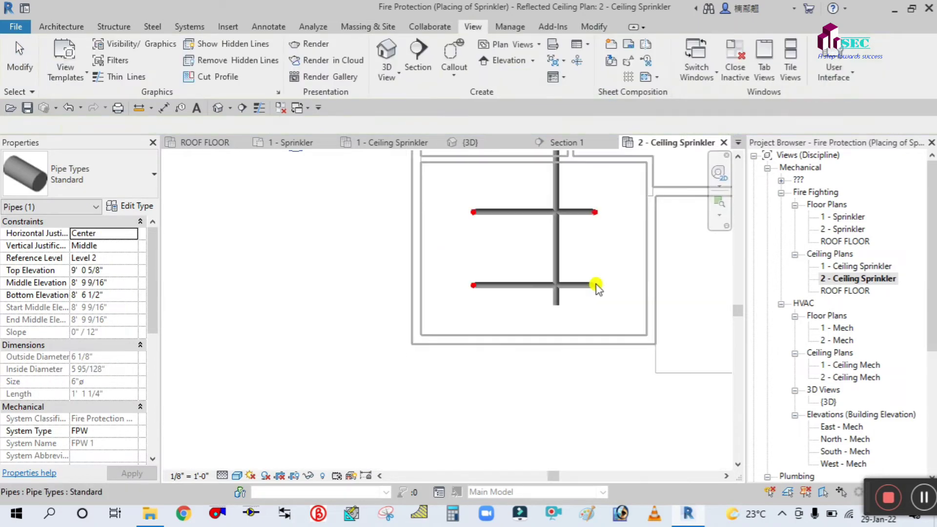
middle_click_drag(571, 278, 323, 341)
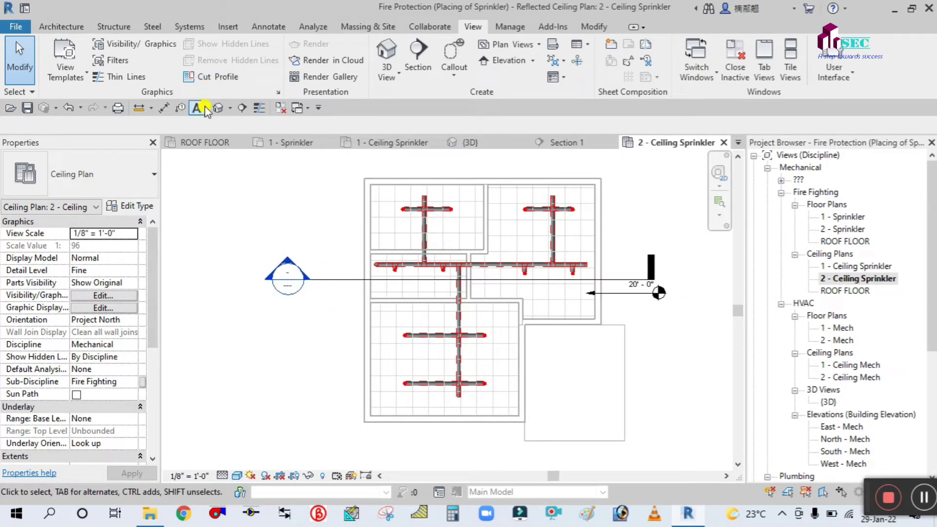
left_click(470, 143)
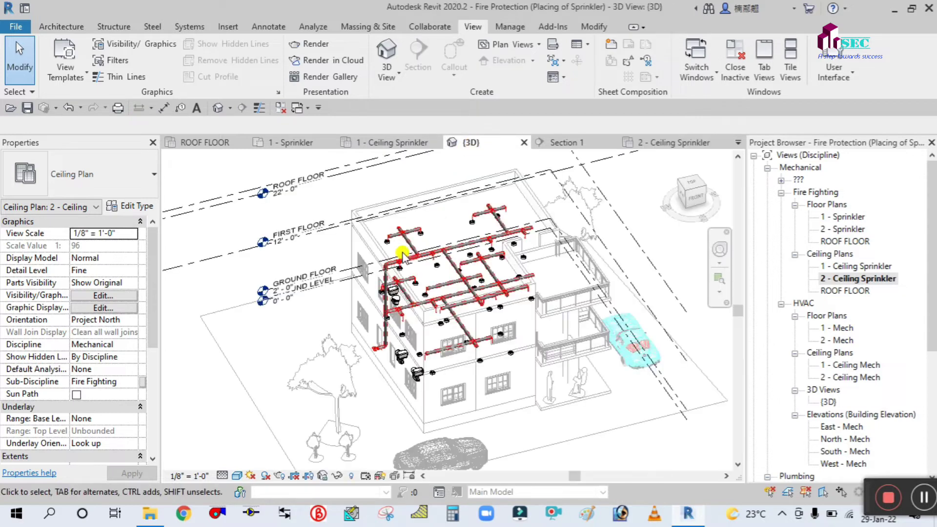
Step: Orbit and zoom the 3D model to view the sprinkler pipes from new angles
scroll(397, 181, "down", 2)
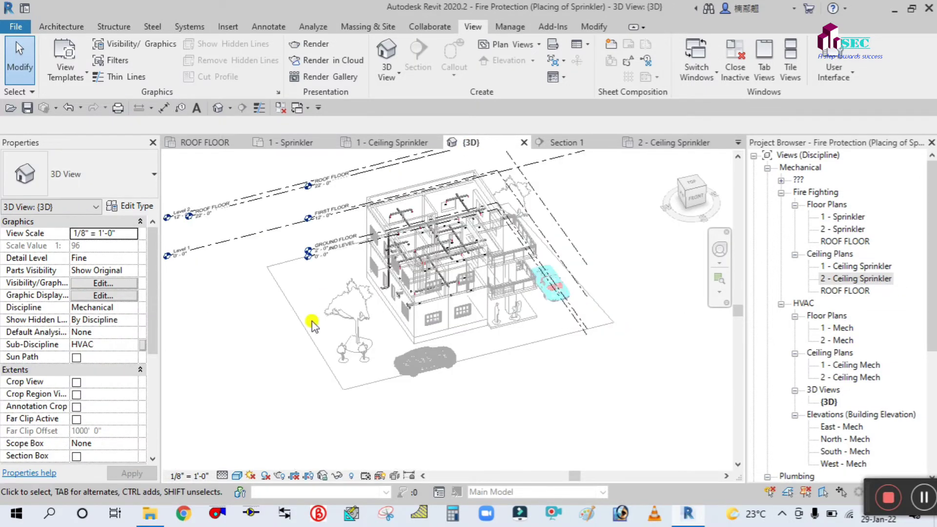
mouse_move(316, 385)
middle_mouse_down("shift")
mouse_move(355, 393)
mouse_move(349, 383)
middle_mouse_up("shift")
scroll(348, 380, "up", 2)
scroll(351, 363, "up", 2)
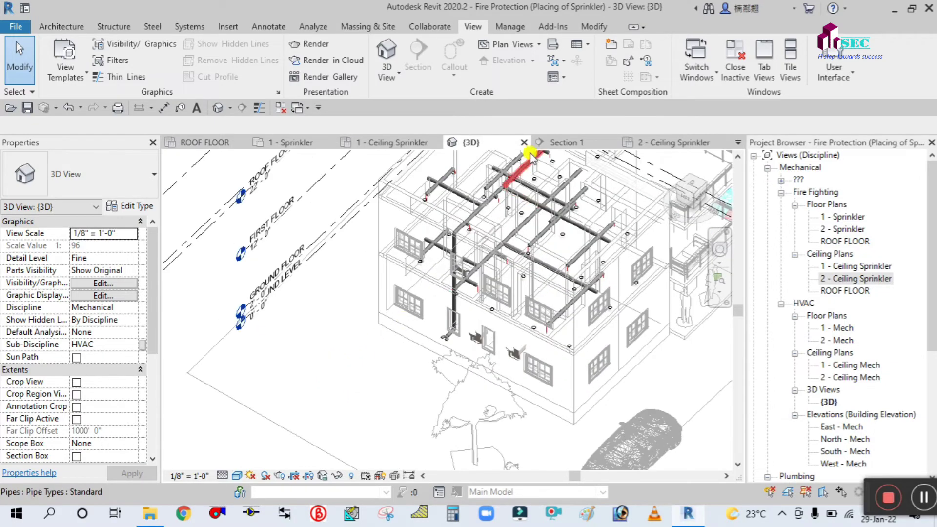
scroll(472, 222, "up", 3)
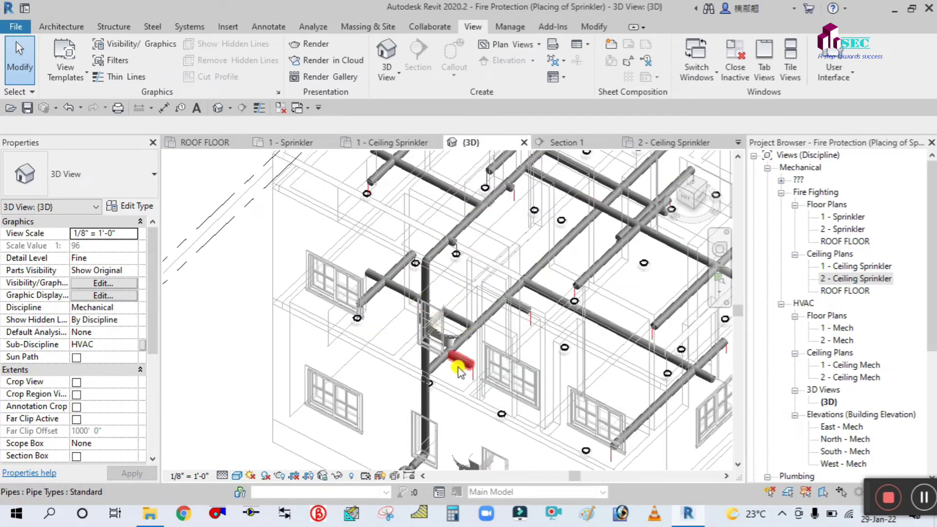
scroll(427, 234, "down", 5)
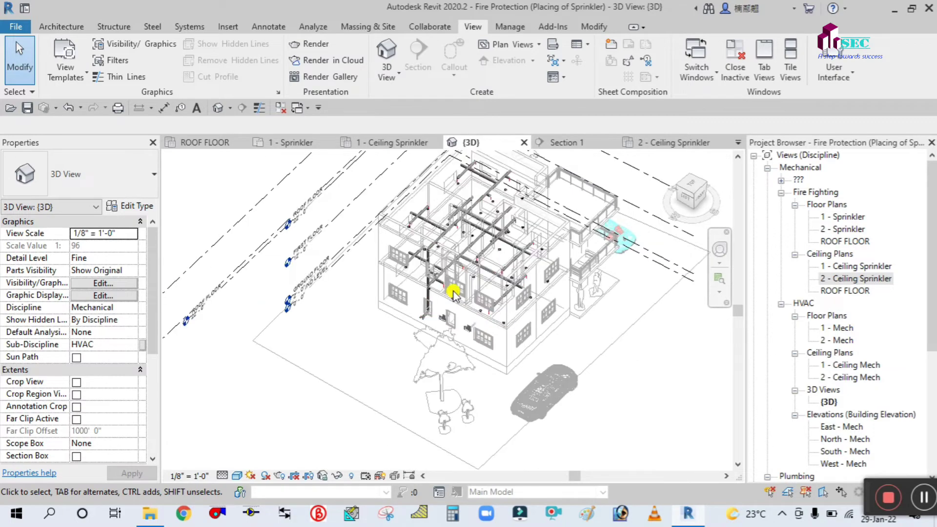
middle_click_drag(617, 387, 581, 278, "shift")
scroll(573, 334, "up", 4)
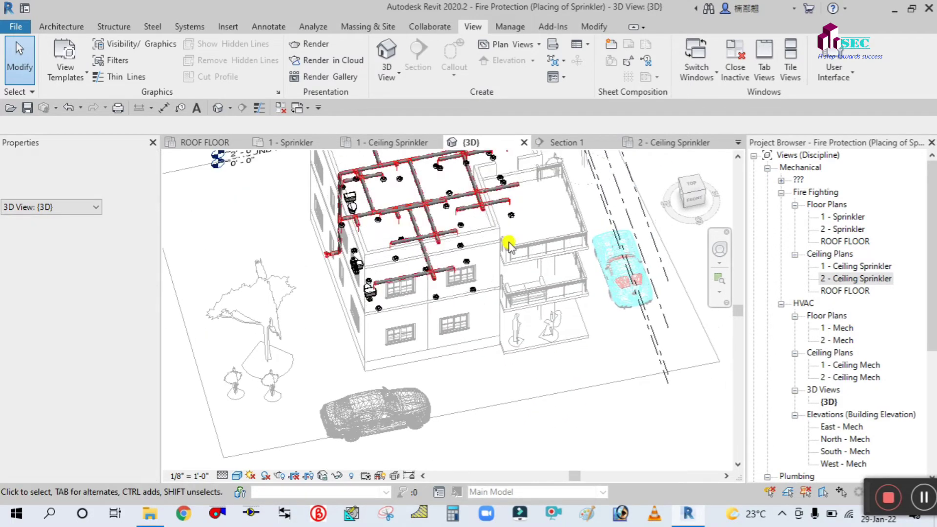
scroll(507, 244, "up", 4)
scroll(478, 292, "down", 5)
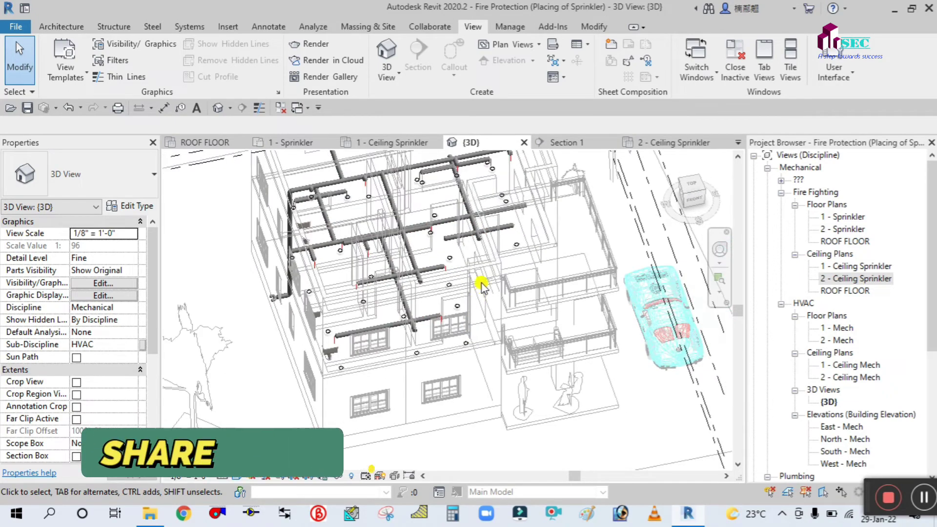
Step: Reset to the ViewCube Home view and zoom into the Level 2 sprinkler piping
left_click(675, 158)
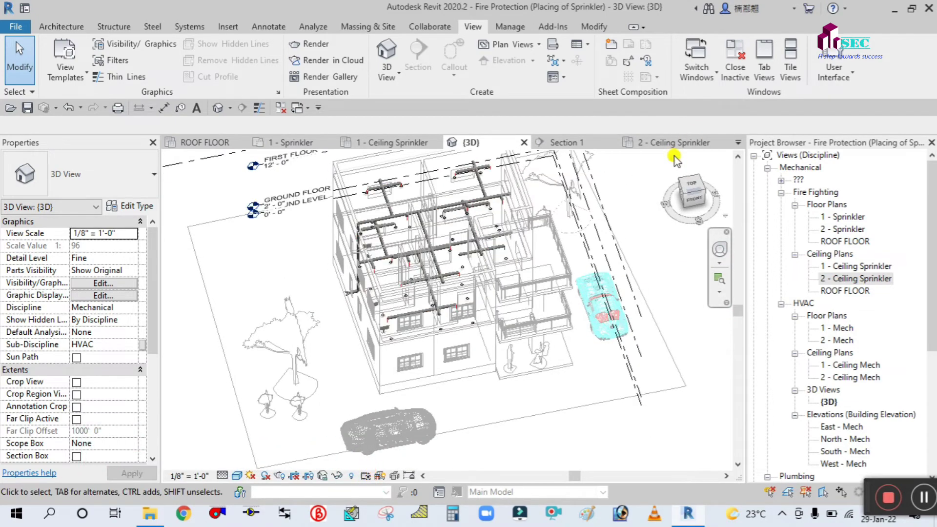
left_click(676, 158)
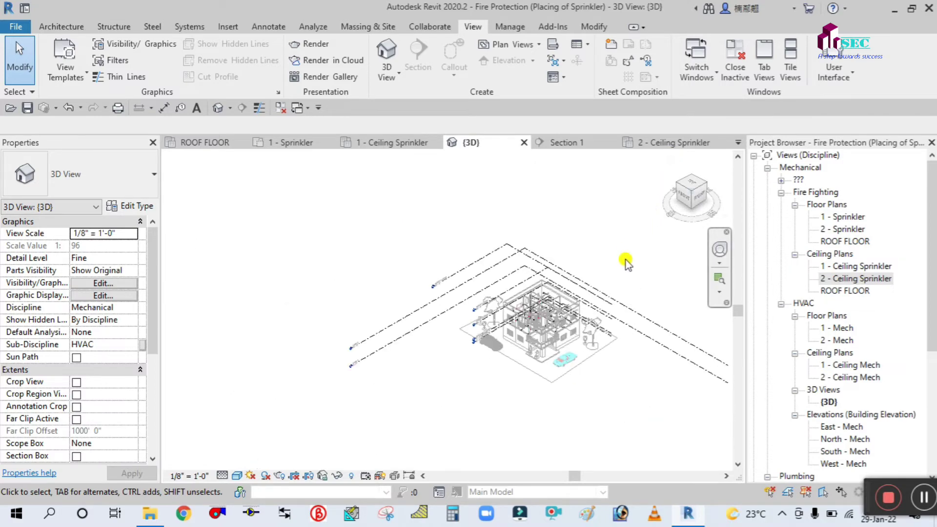
scroll(496, 268, "up", 5)
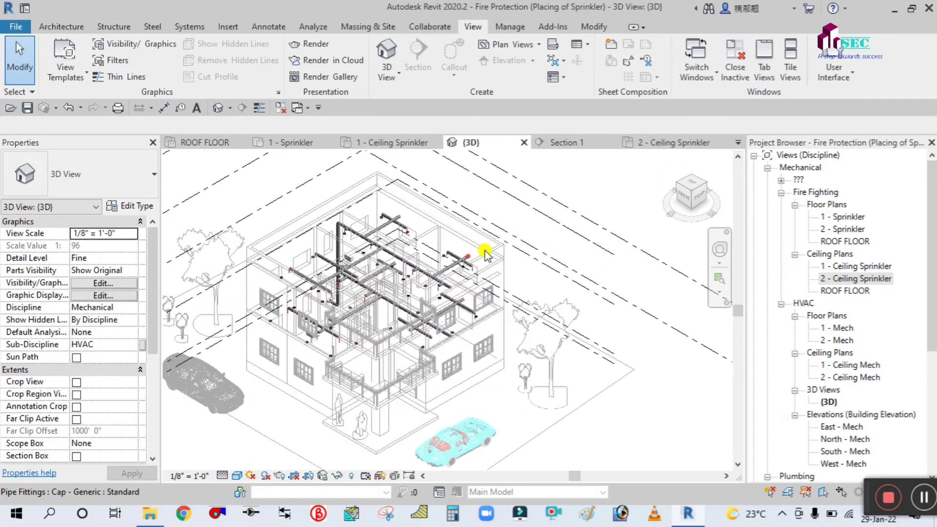
scroll(261, 296, "up", 2)
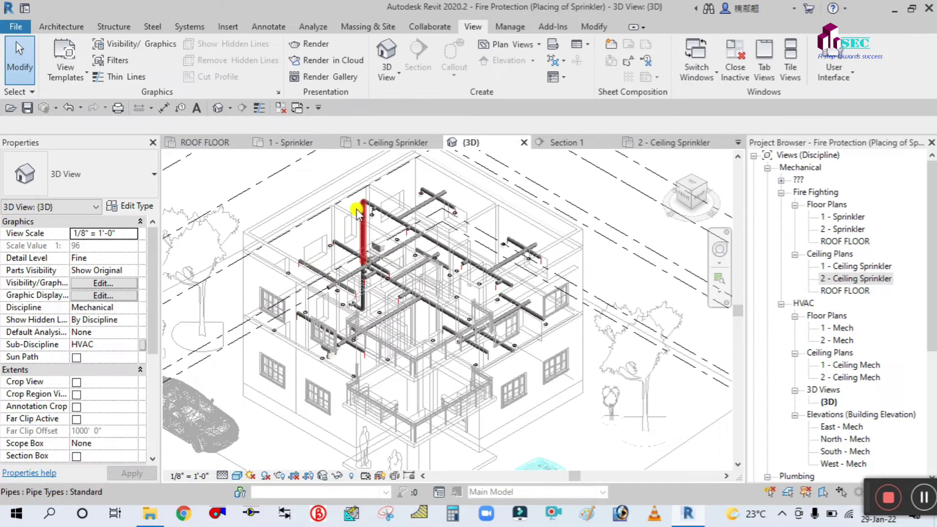
scroll(405, 204, "up", 1)
scroll(405, 204, "up", 1)
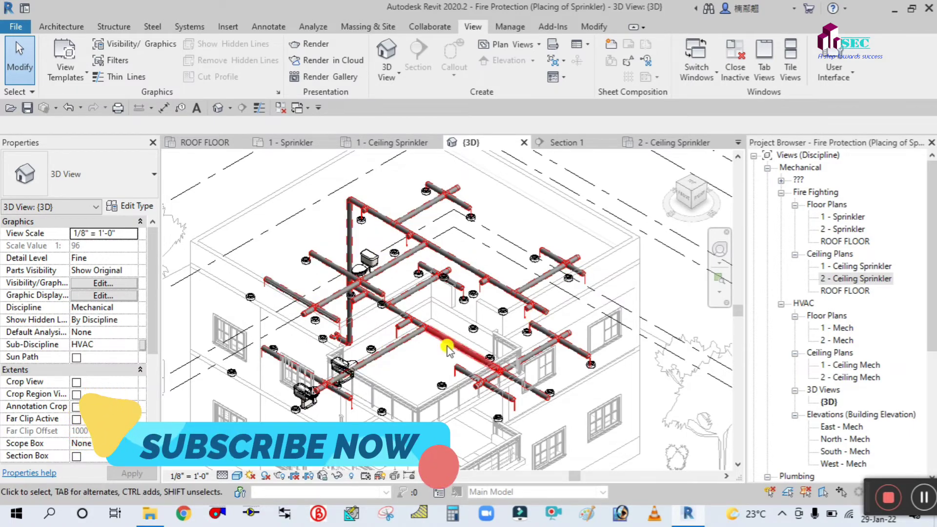
Step: Zoom in and out of the {3D} view to check mains, branches and pendent heads
scroll(339, 353, "up", 5)
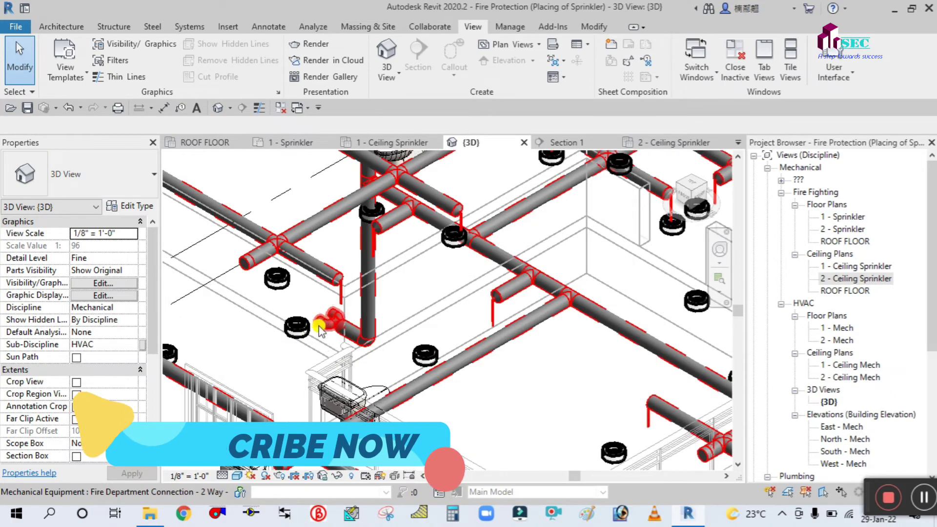
scroll(340, 312, "down", 5)
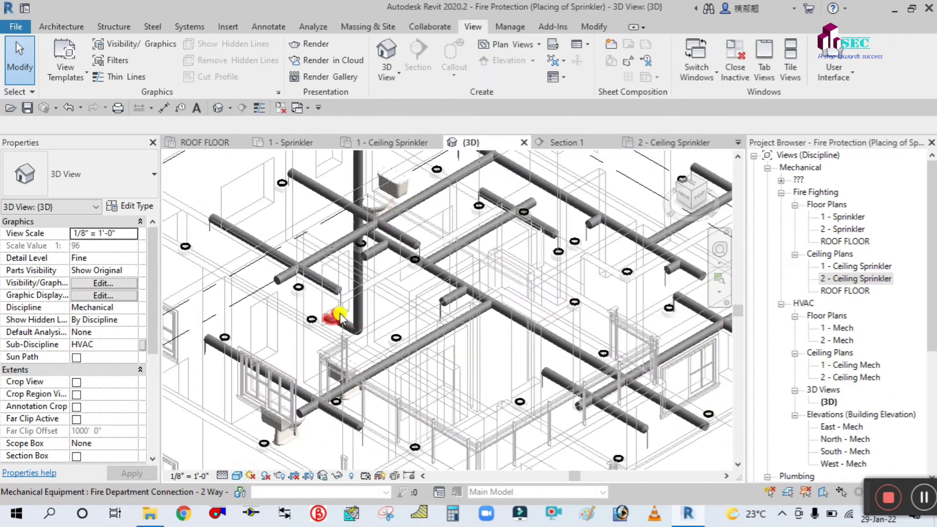
scroll(340, 312, "up", 2)
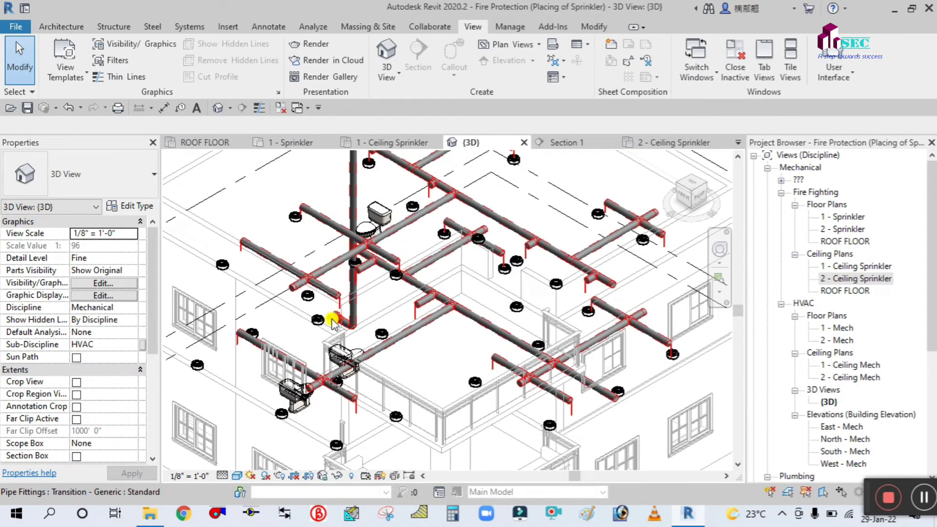
scroll(340, 324, "down", 3)
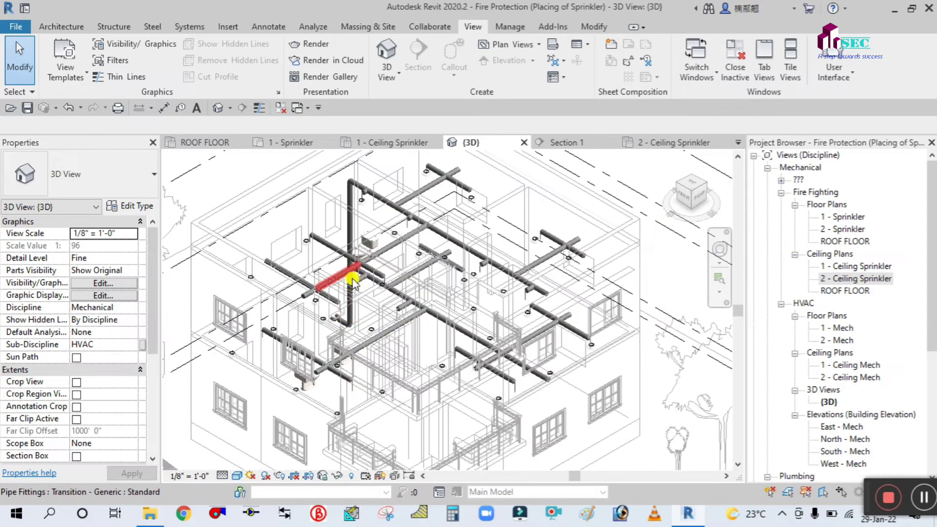
scroll(415, 200, "down", 4)
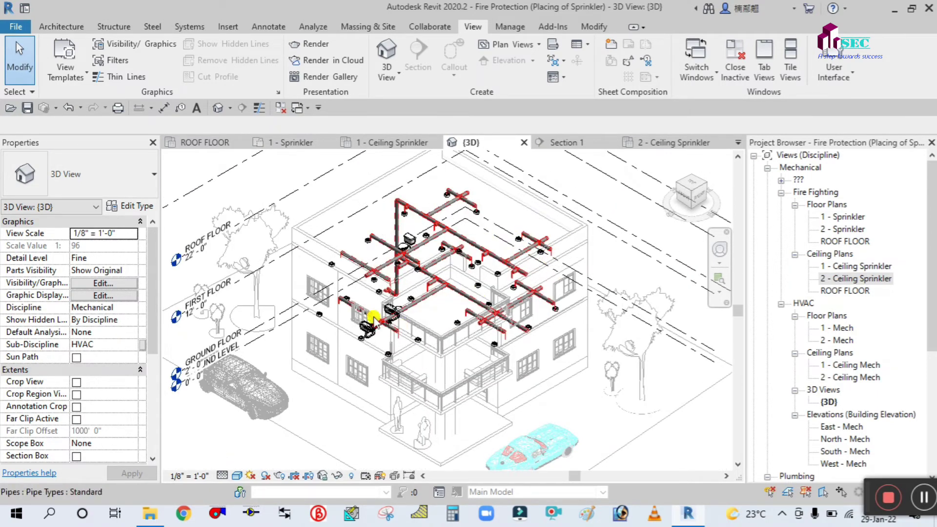
scroll(440, 269, "up", 3)
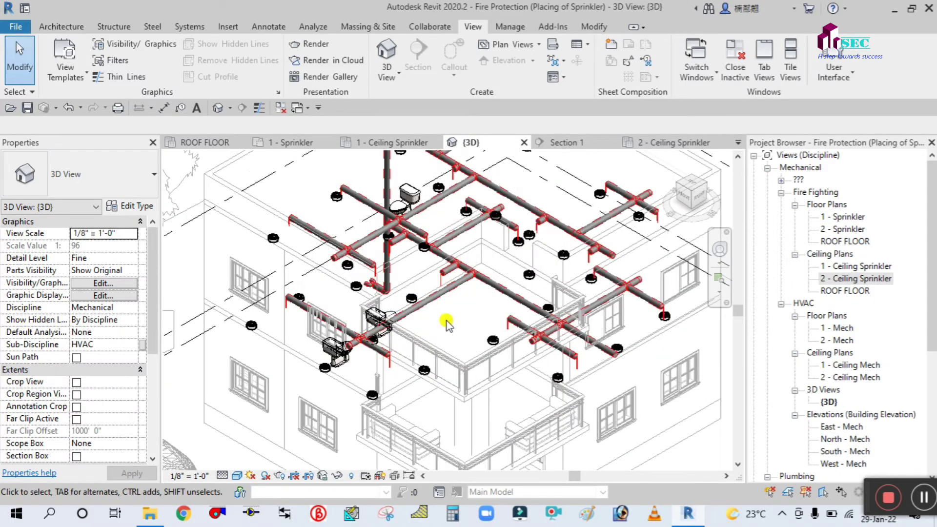
scroll(487, 266, "down", 3)
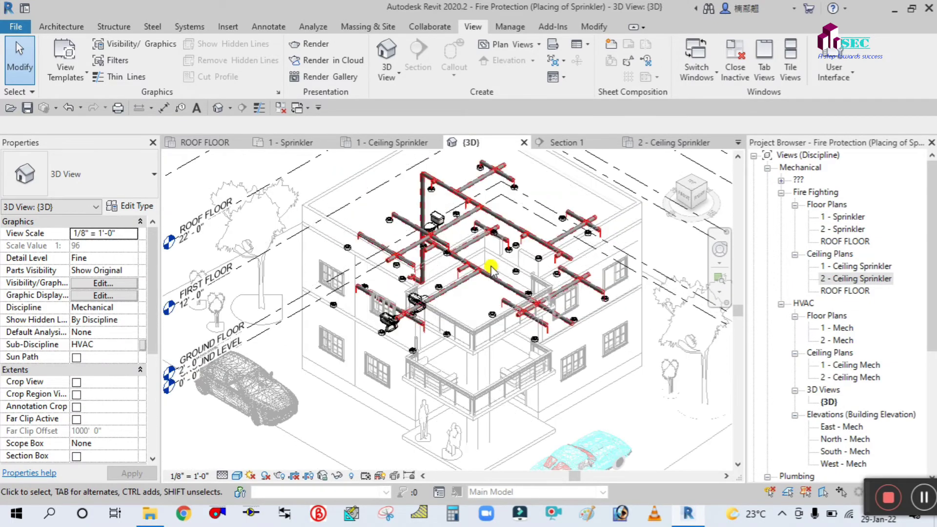
scroll(433, 312, "down", 3)
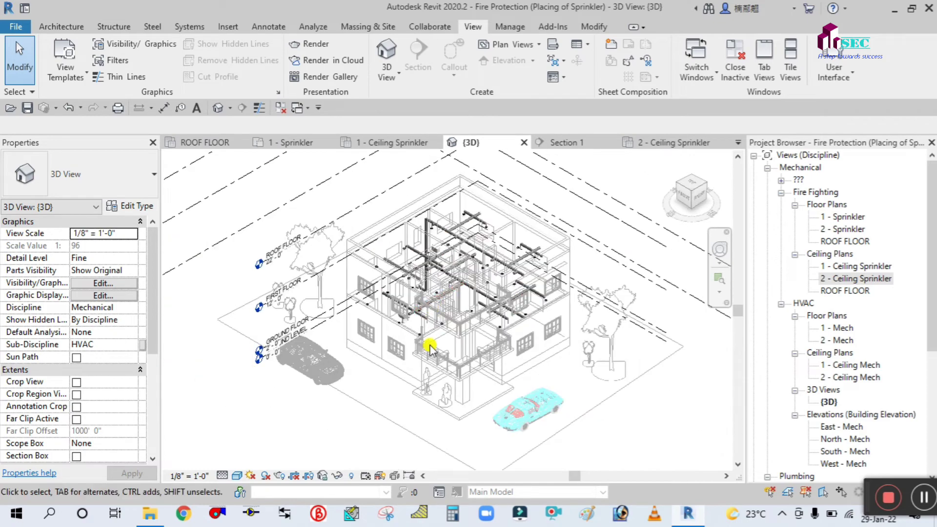
scroll(539, 210, "up", 2)
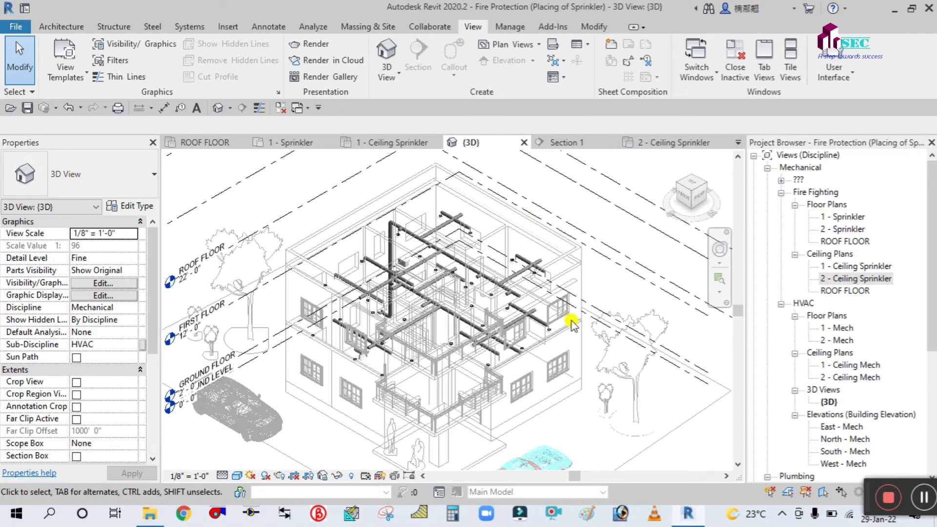
scroll(535, 266, "down", 3)
scroll(634, 429, "up", 1)
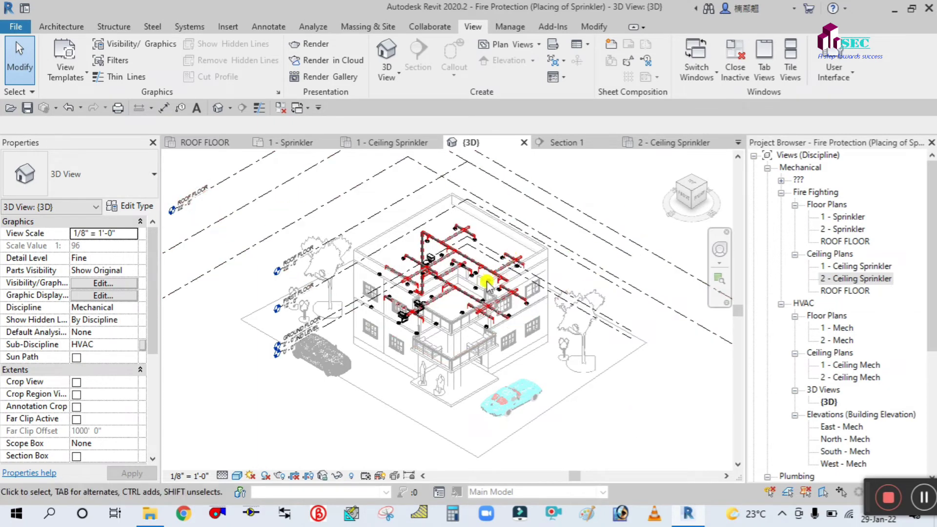
scroll(487, 280, "up", 2)
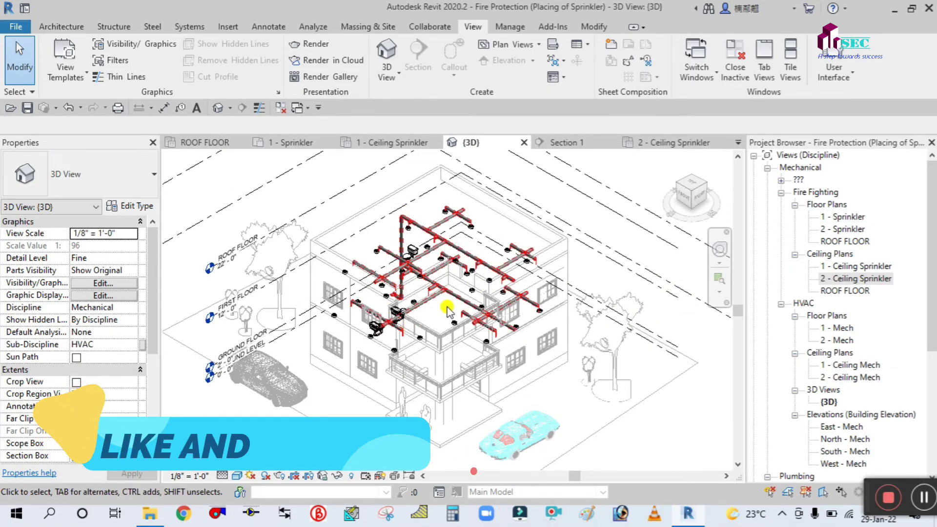
scroll(491, 214, "up", 1)
scroll(492, 215, "down", 2)
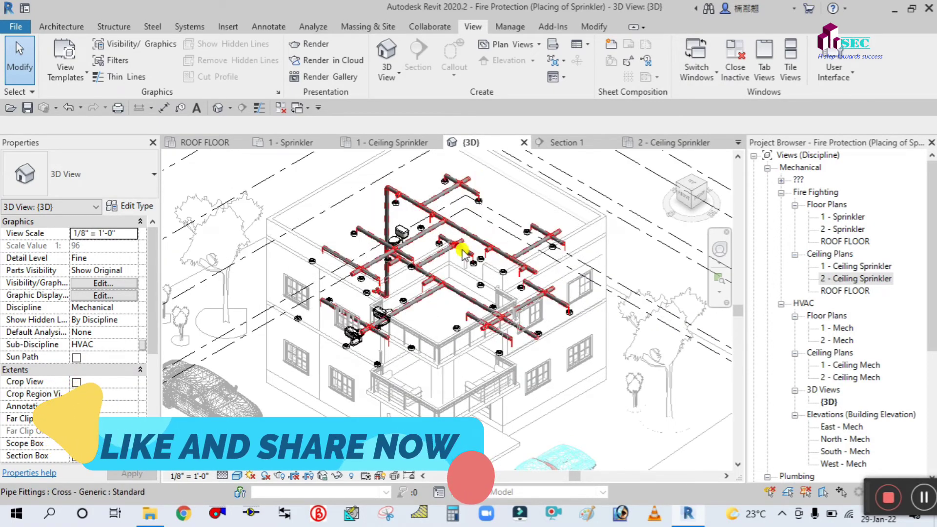
scroll(462, 252, "down", 1)
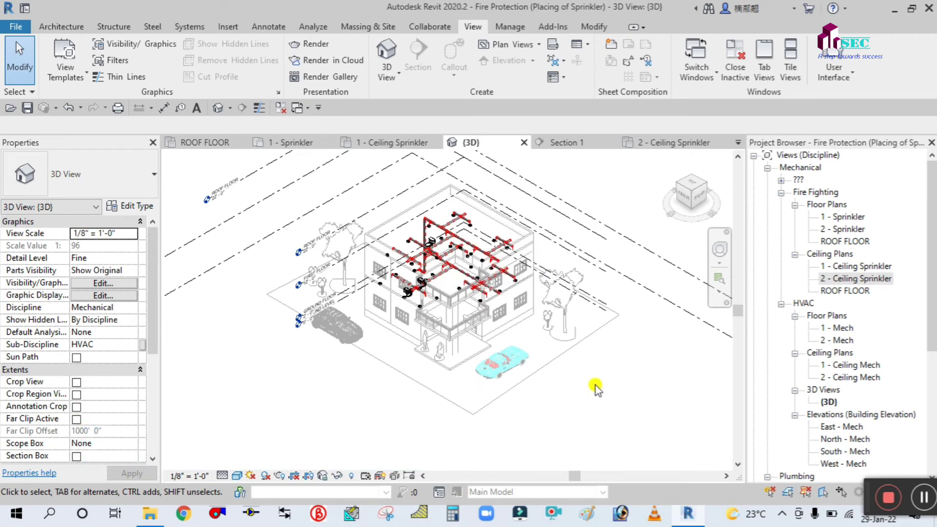
scroll(478, 228, "up", 2)
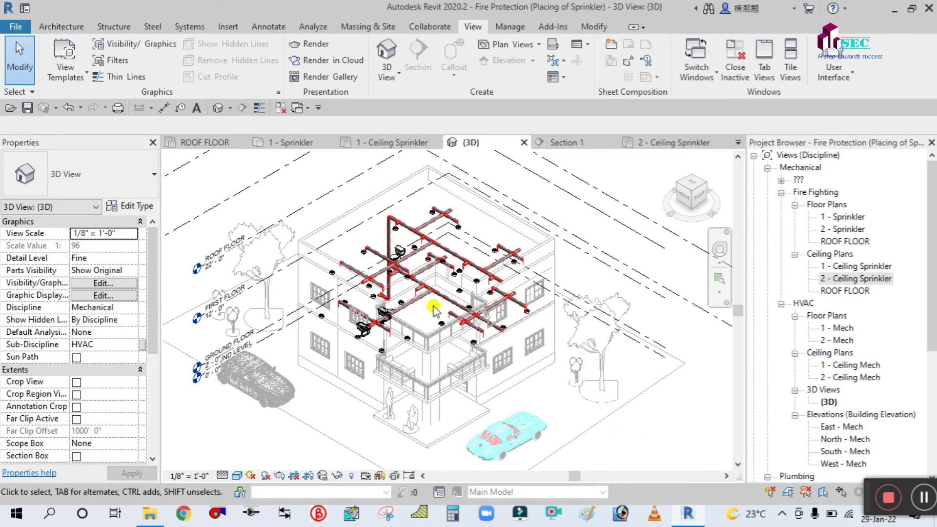
scroll(434, 307, "up", 1)
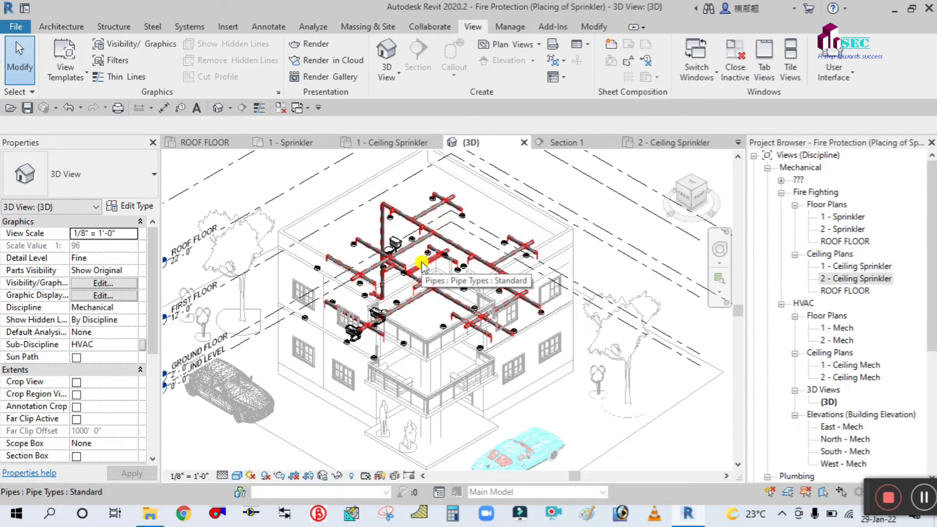
scroll(341, 288, "up", 3)
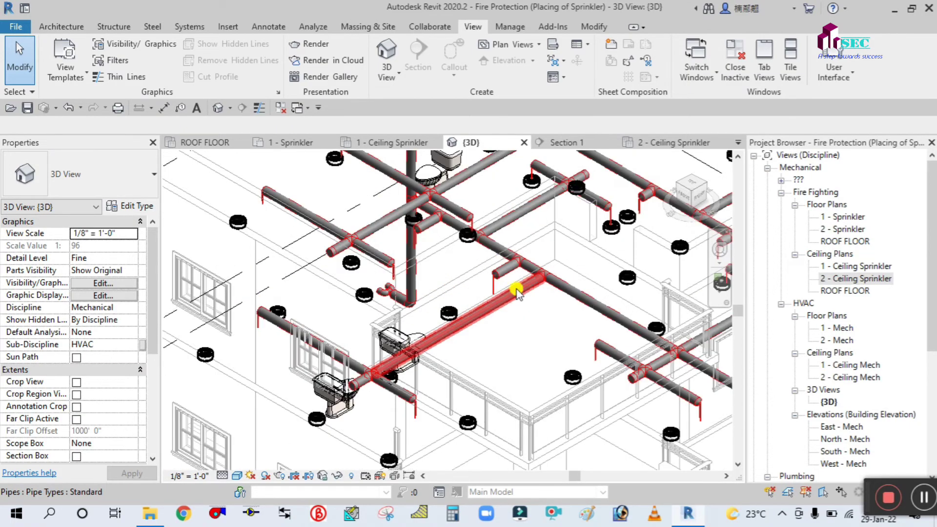
scroll(452, 283, "up", 4)
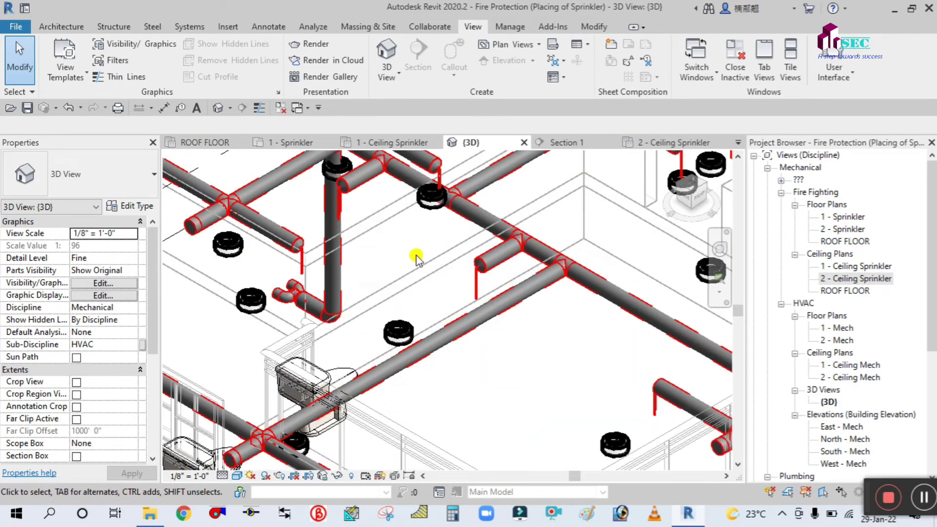
scroll(415, 257, "down", 6)
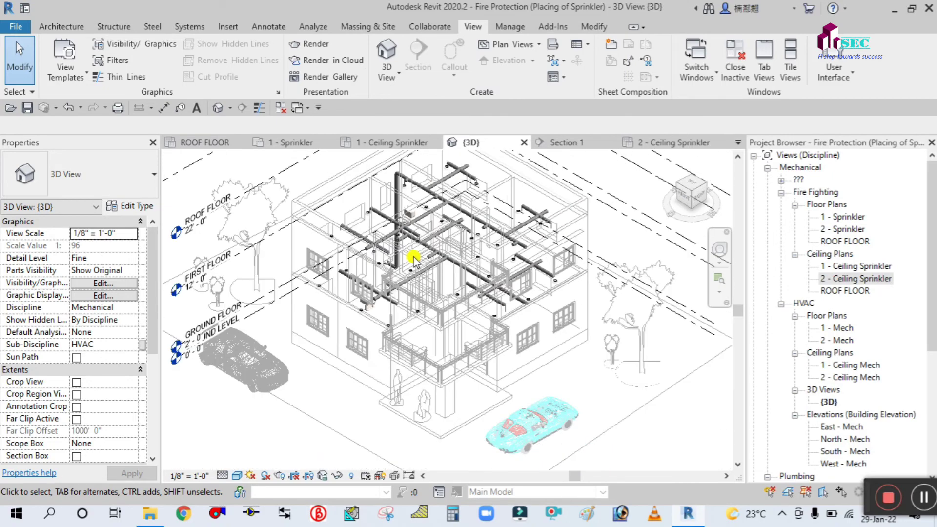
scroll(332, 403, "down", 2)
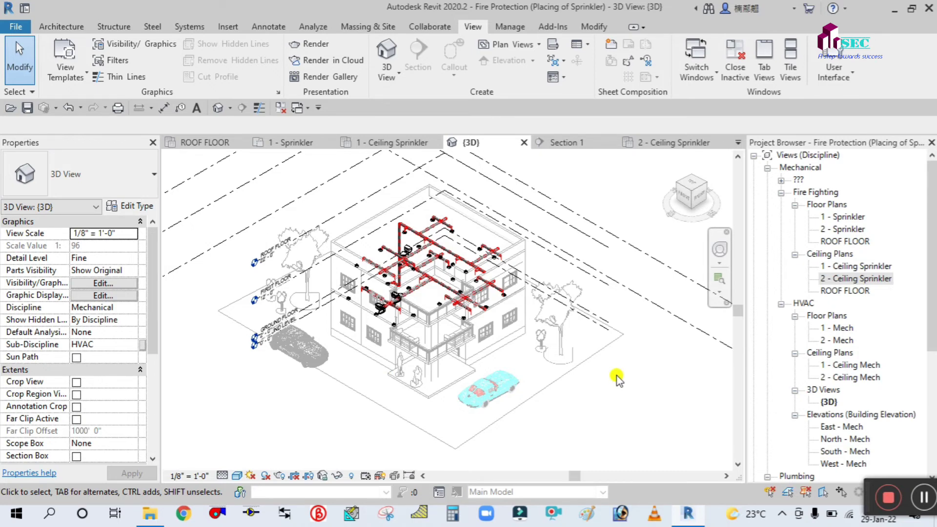
scroll(432, 216, "up", 3)
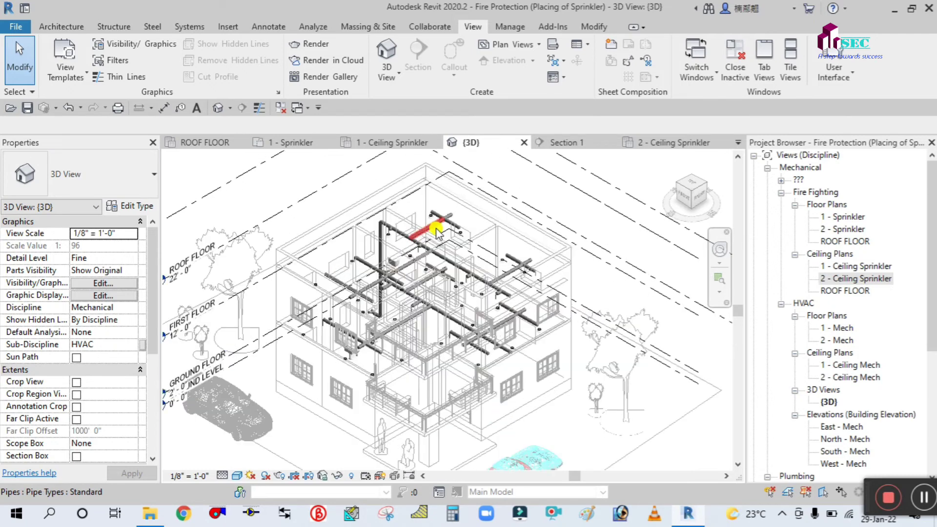